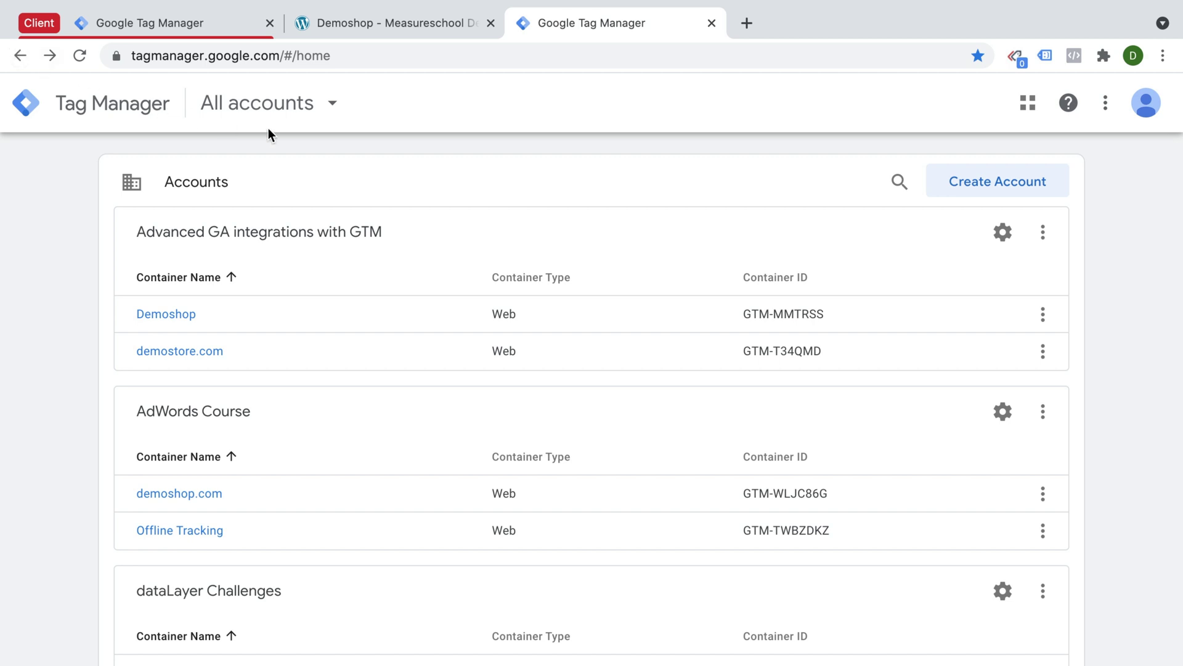
- Start a new account named Demo Inc
click(994, 182)
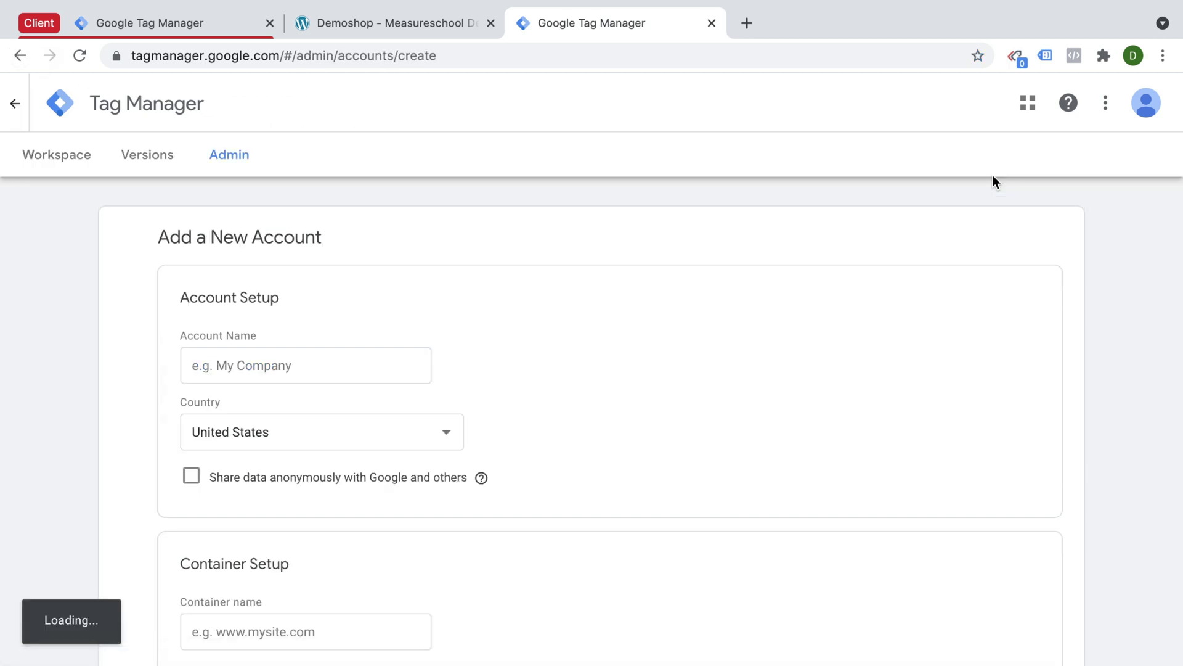
scroll(697, 220, down, 4)
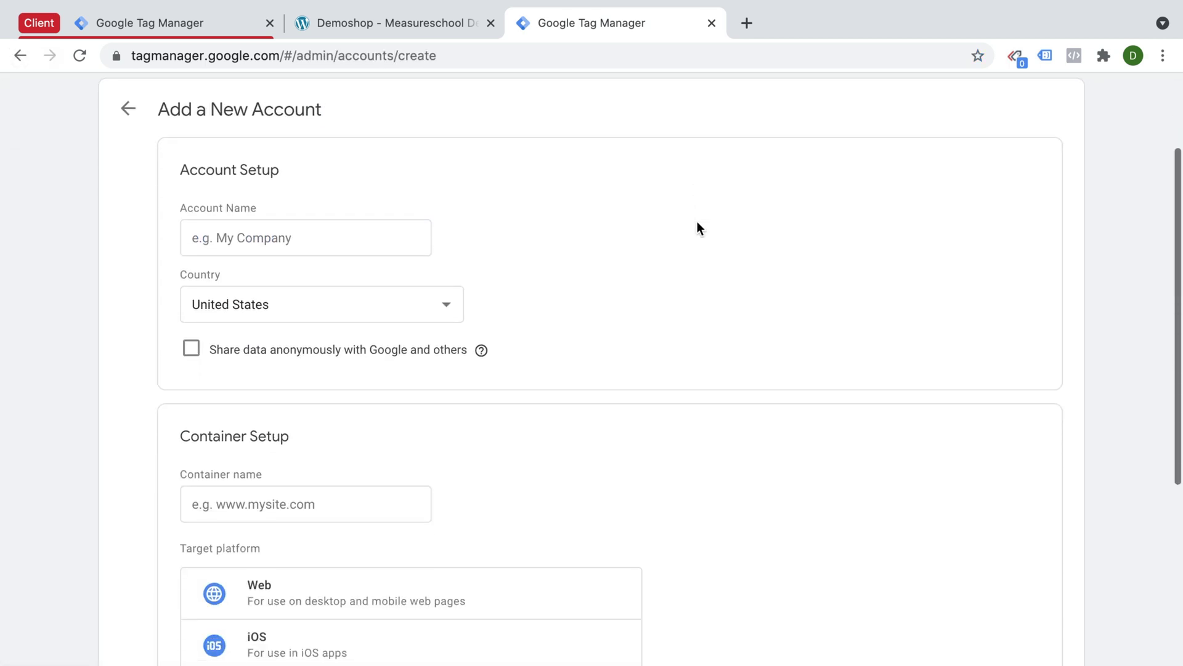
click(316, 233)
click(242, 278)
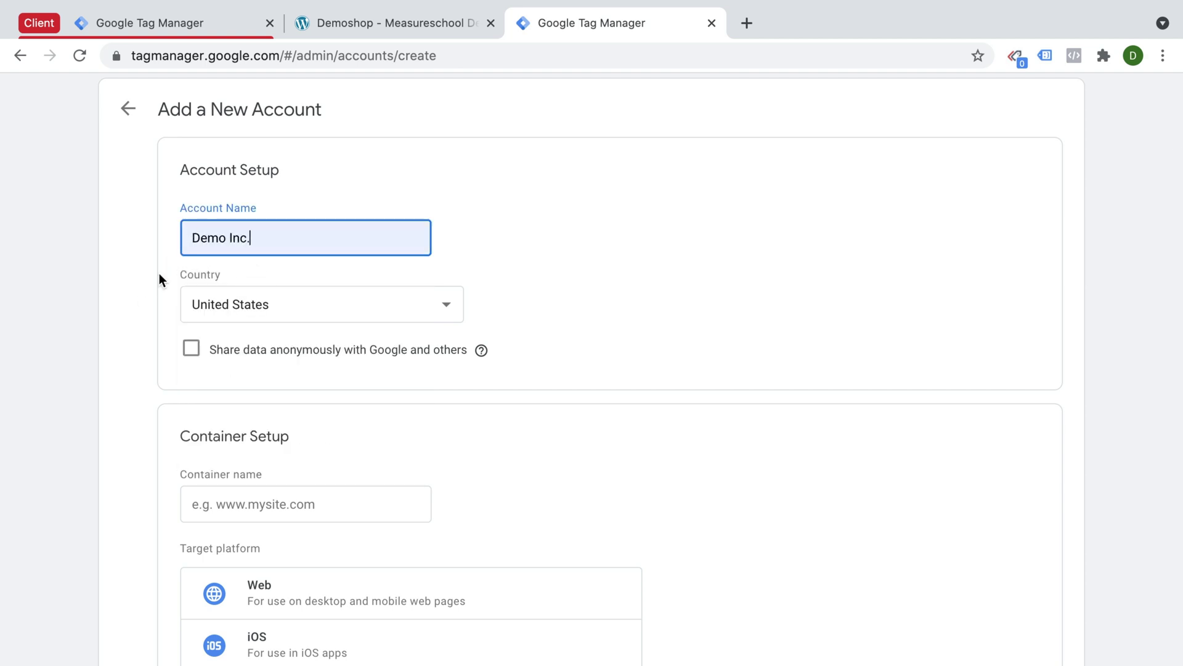
scroll(127, 287, down, 3)
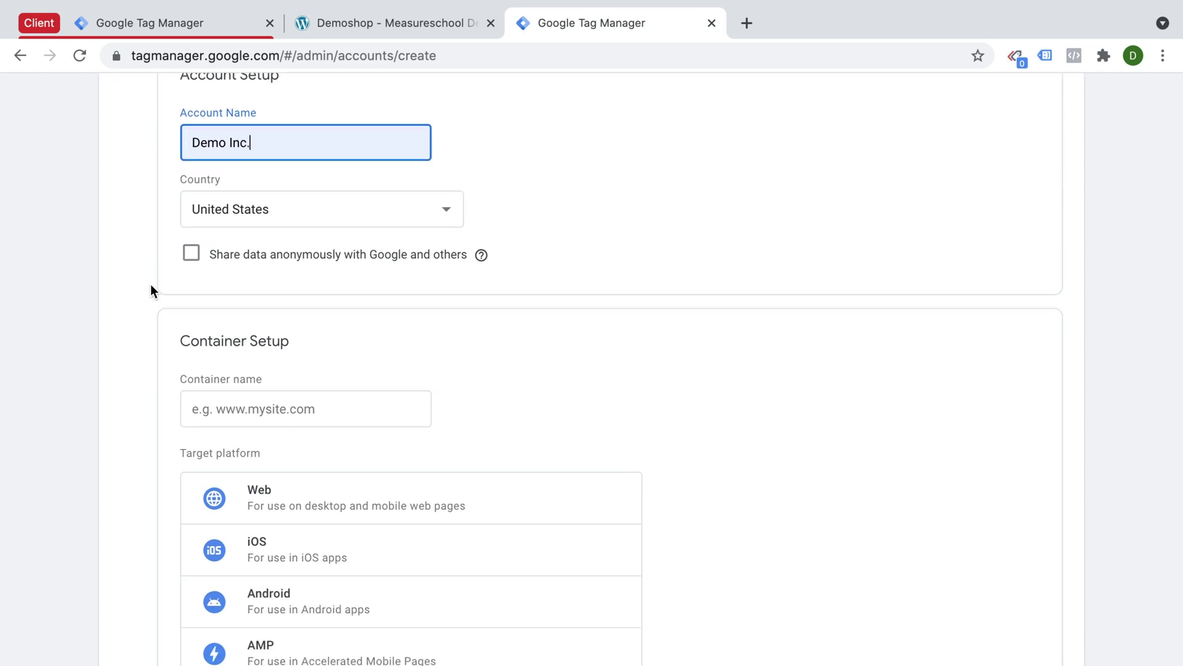
scroll(151, 285, down, 3)
scroll(152, 286, down, 2)
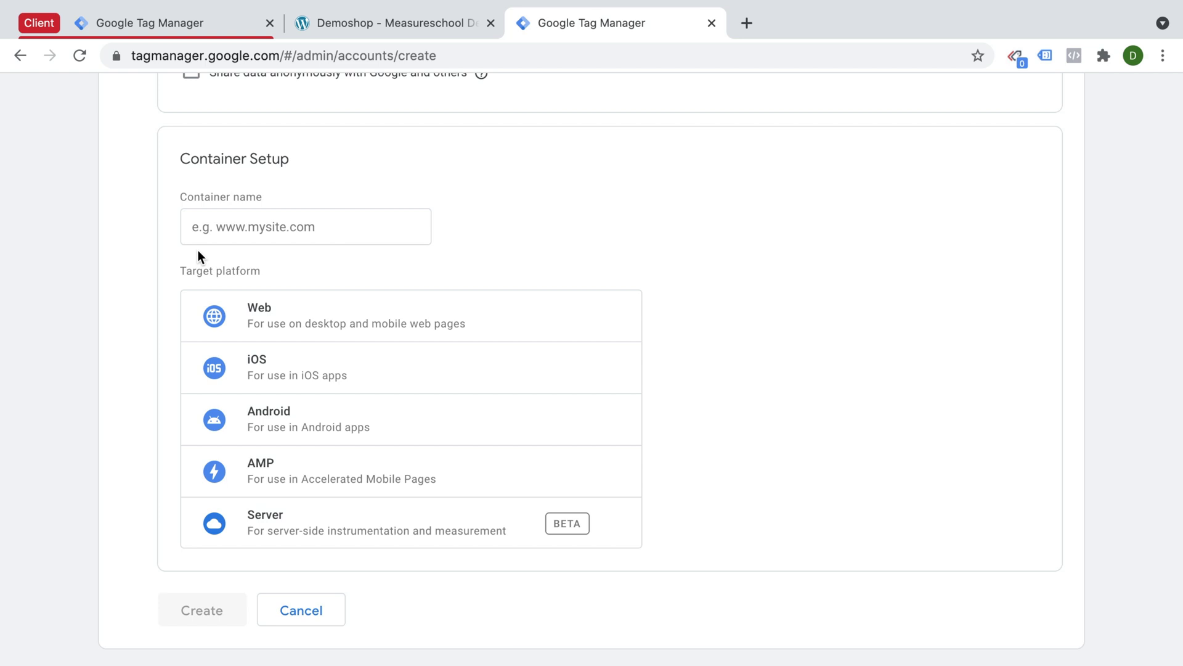
- Name the container demoshop.com and set its target platform to Server
click(239, 230)
text(dem)
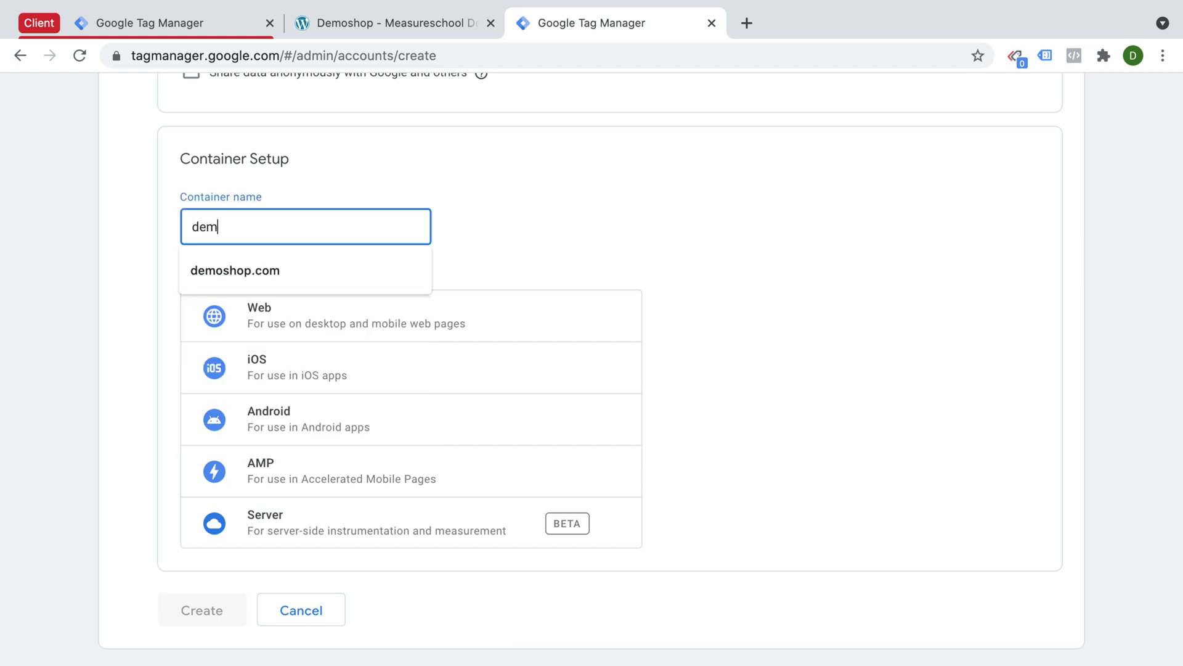
key(Down)
key(Return)
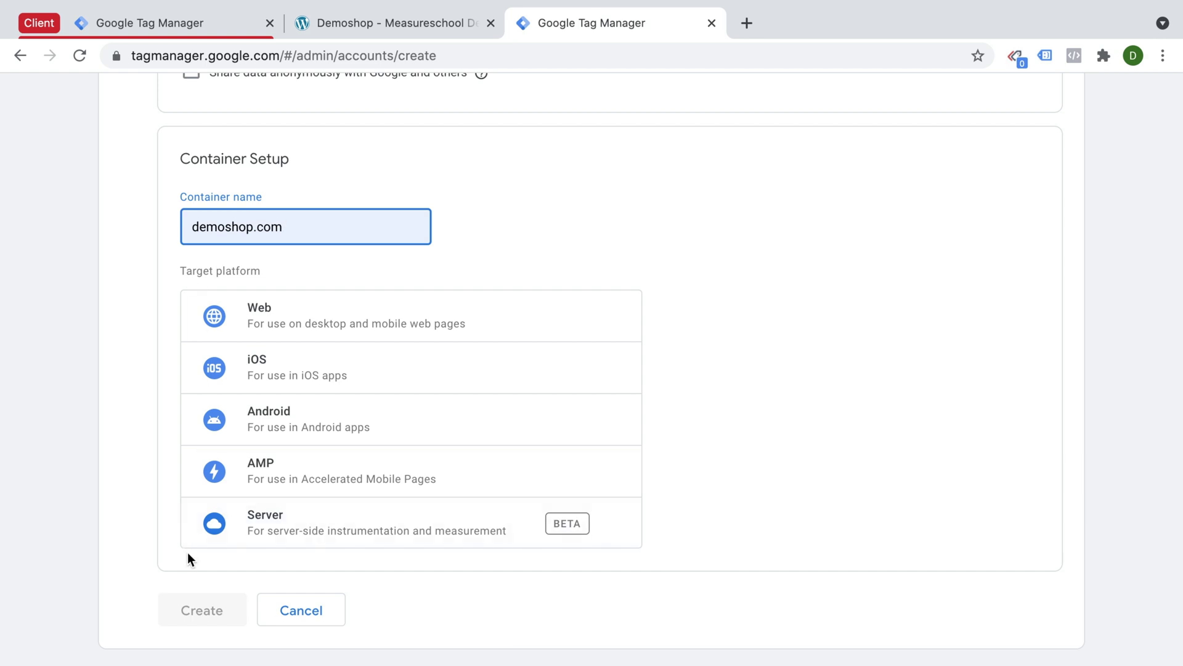
click(256, 546)
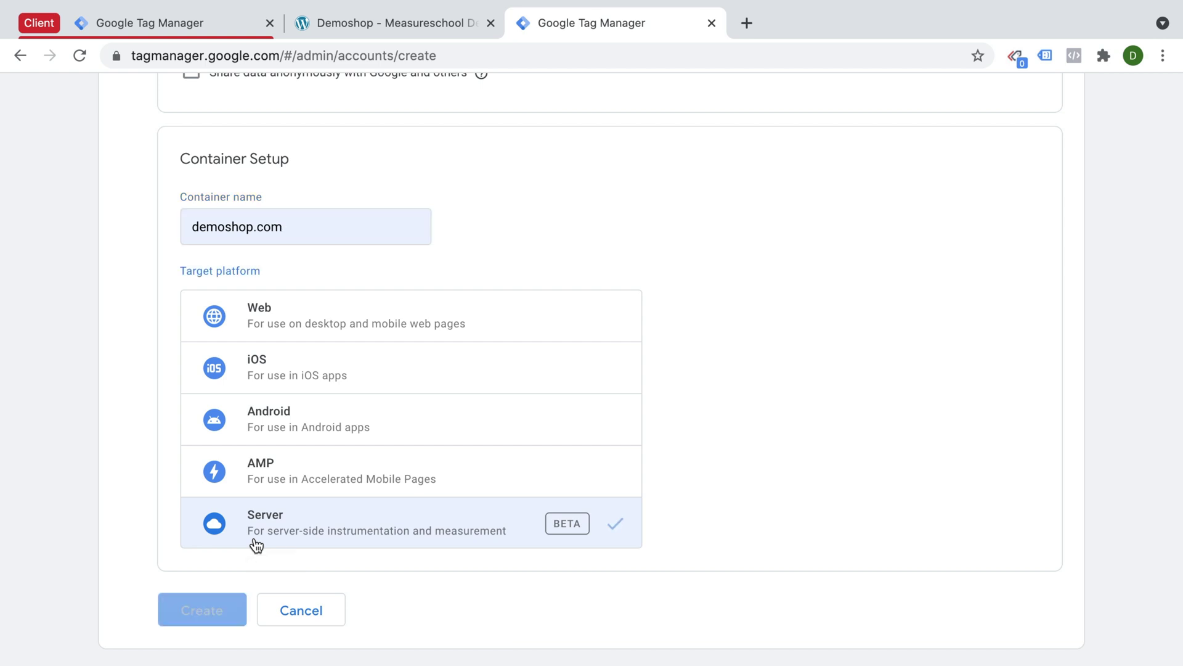
- Create the account and container, accepting the Data Processing Terms and terms of service
click(194, 611)
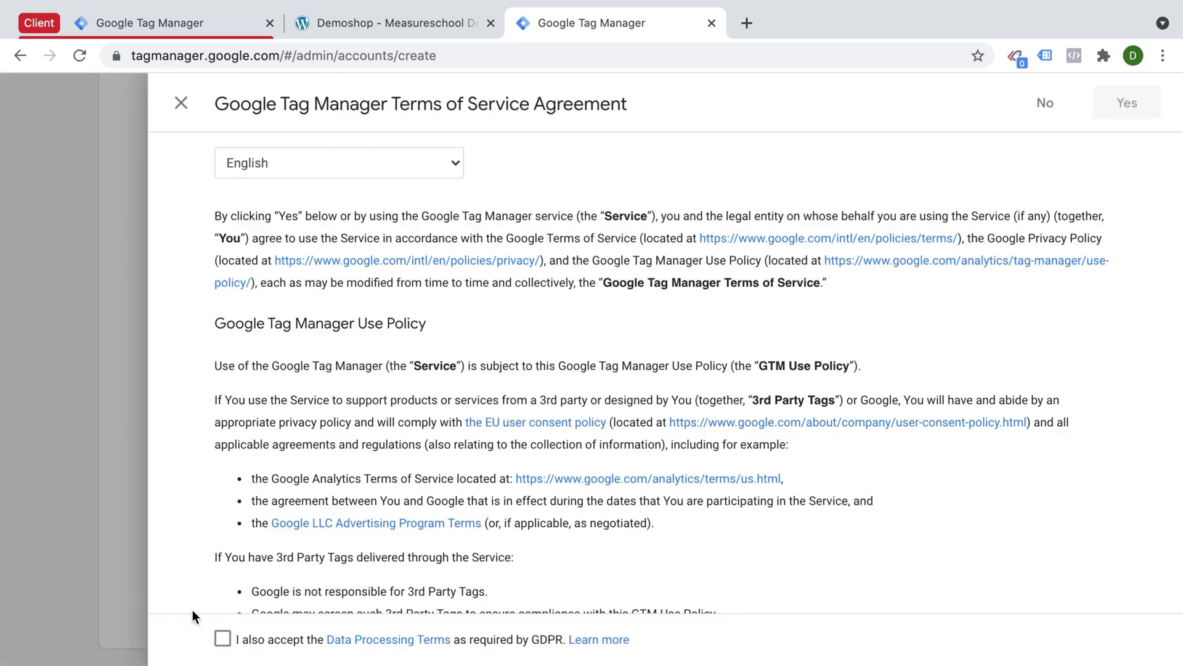
click(223, 638)
click(1137, 102)
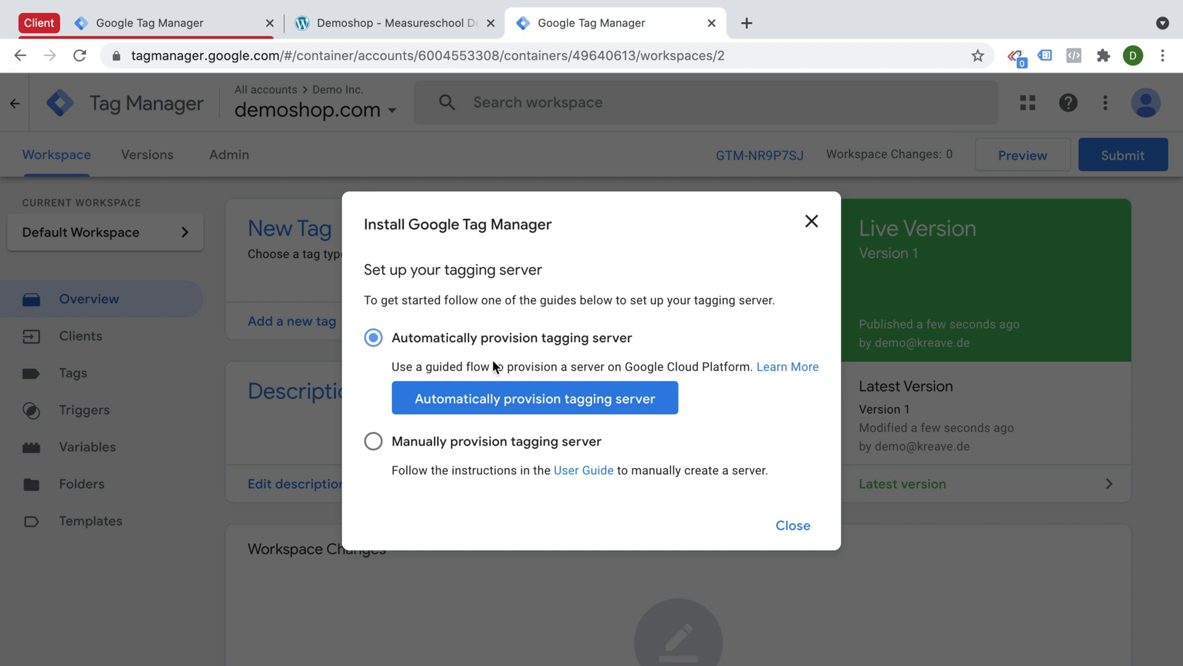
- Choose automatic provisioning of the tagging server and open the billing account list
drag(625, 369, 750, 377)
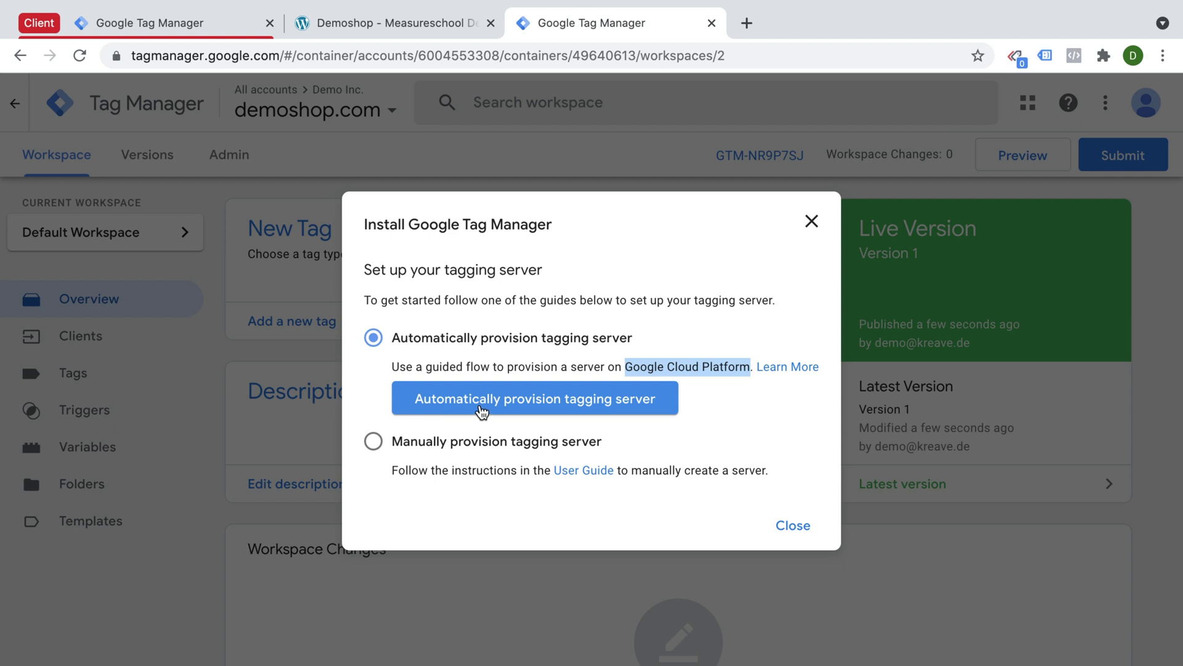
click(481, 412)
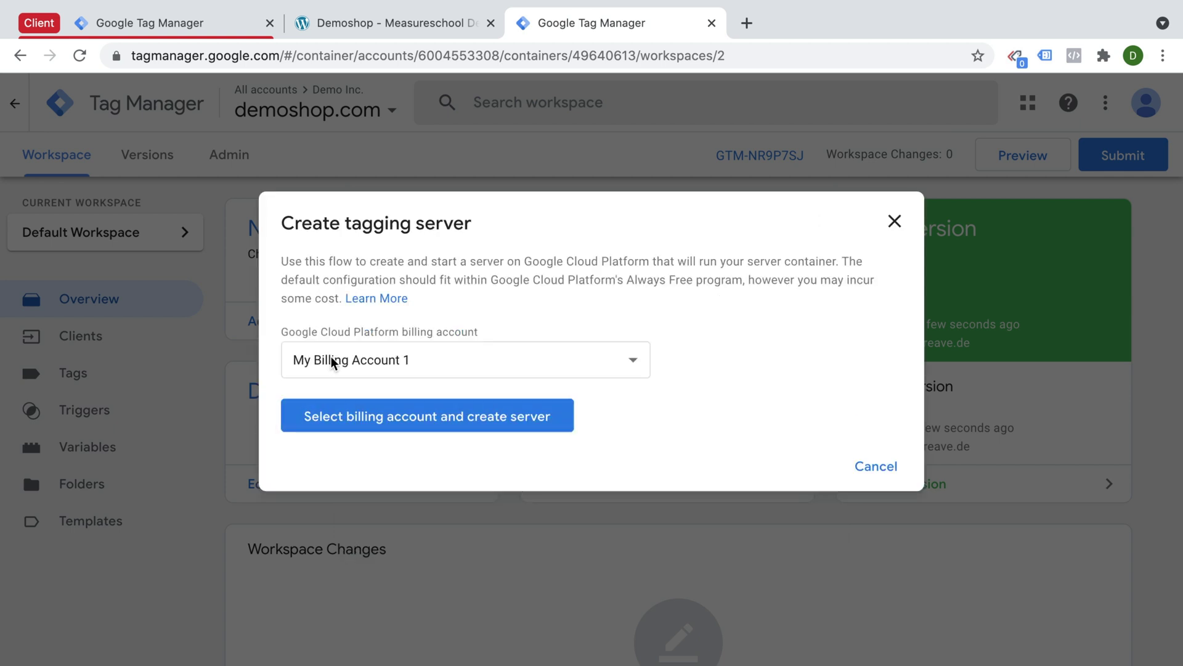
click(496, 362)
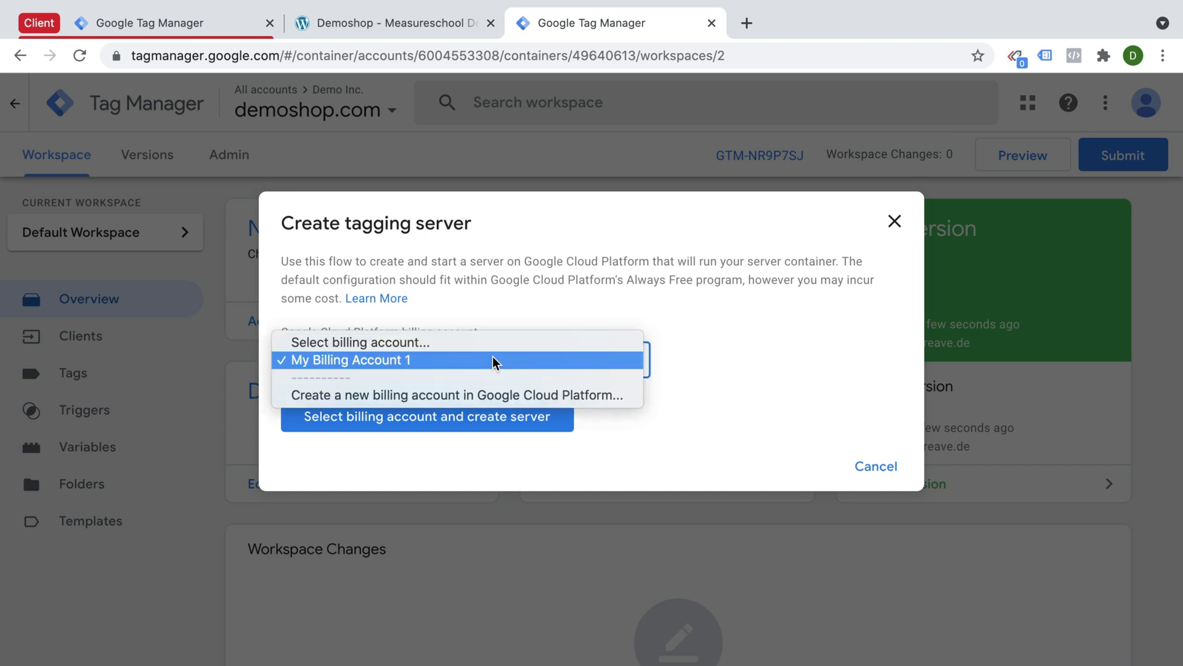
- Keep My Billing Account 1, load cloud.google.com in a new tab, and return to Tag Manager
click(495, 361)
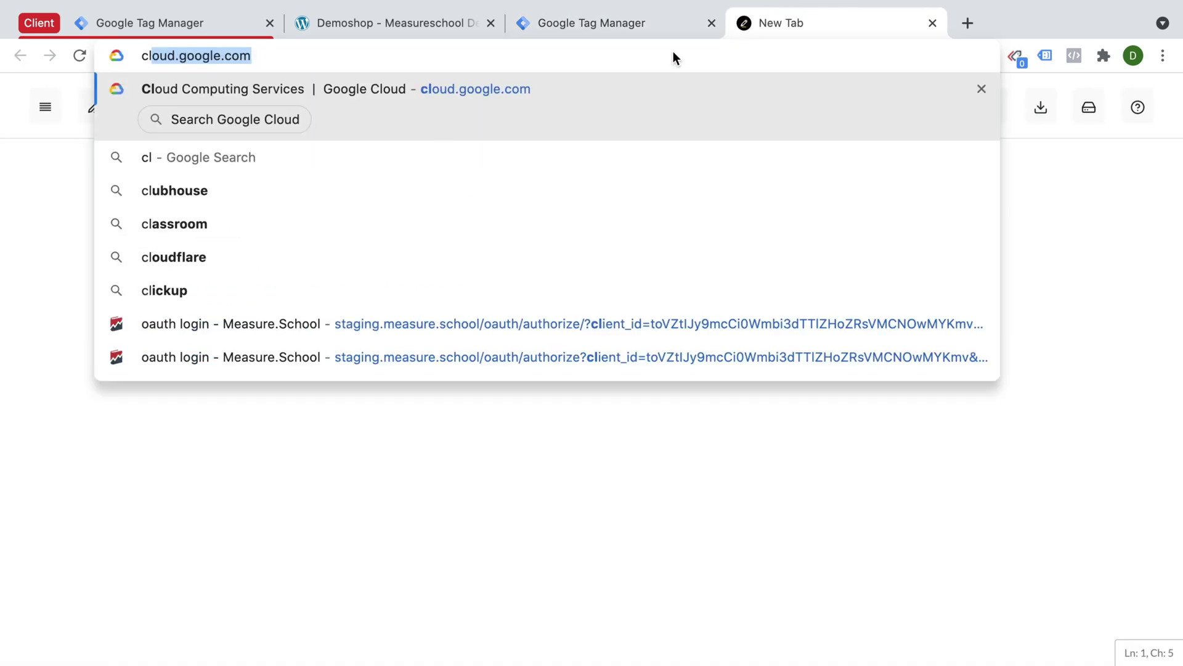
key(Return)
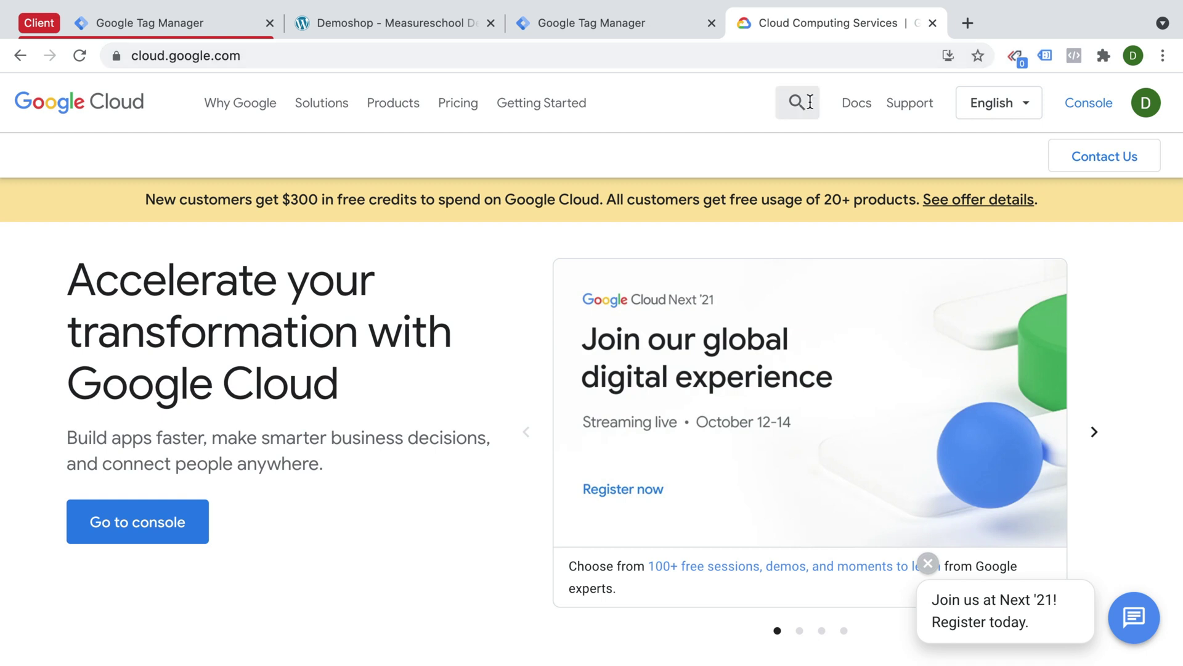
click(708, 36)
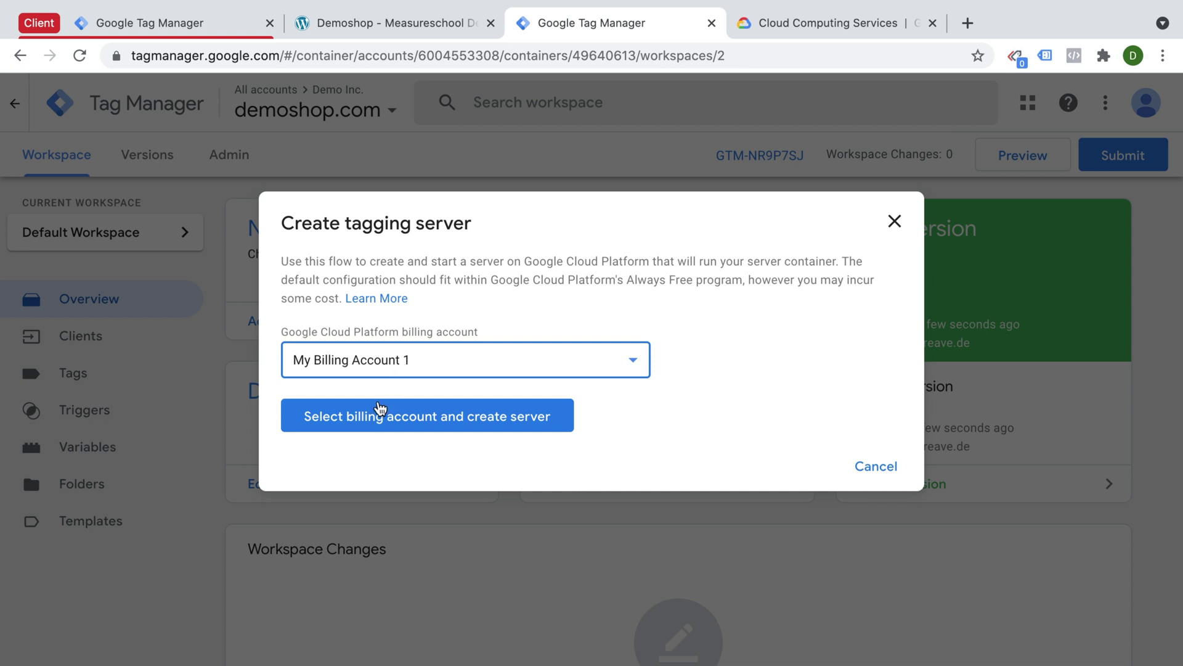
- Create the tagging server with My Billing Account 1 and wait for its project ID and URL
click(365, 425)
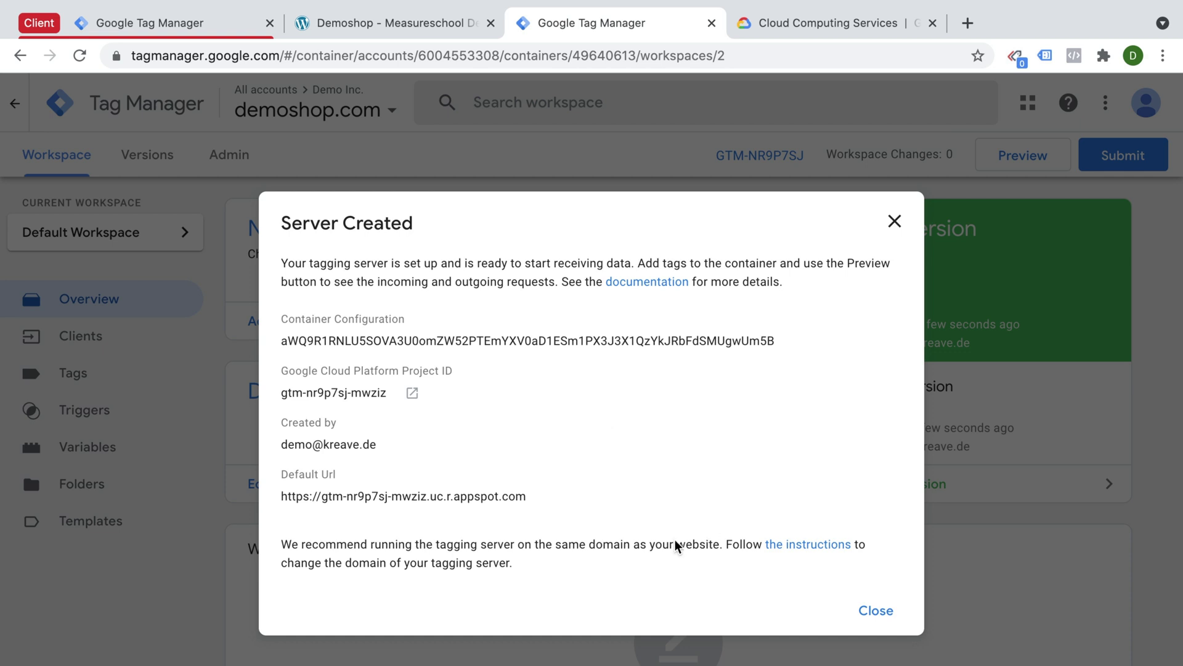
- Dismiss the confirmation and copy the default URL from container GTM-NR9P7SJ's install details
click(873, 611)
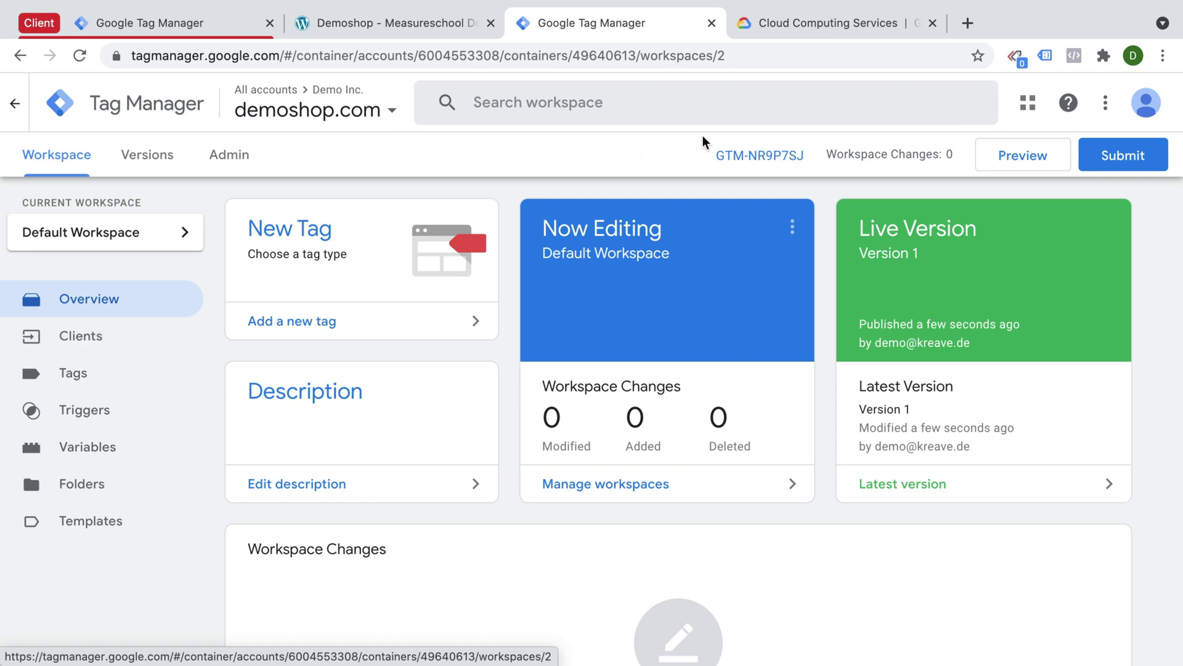
click(743, 162)
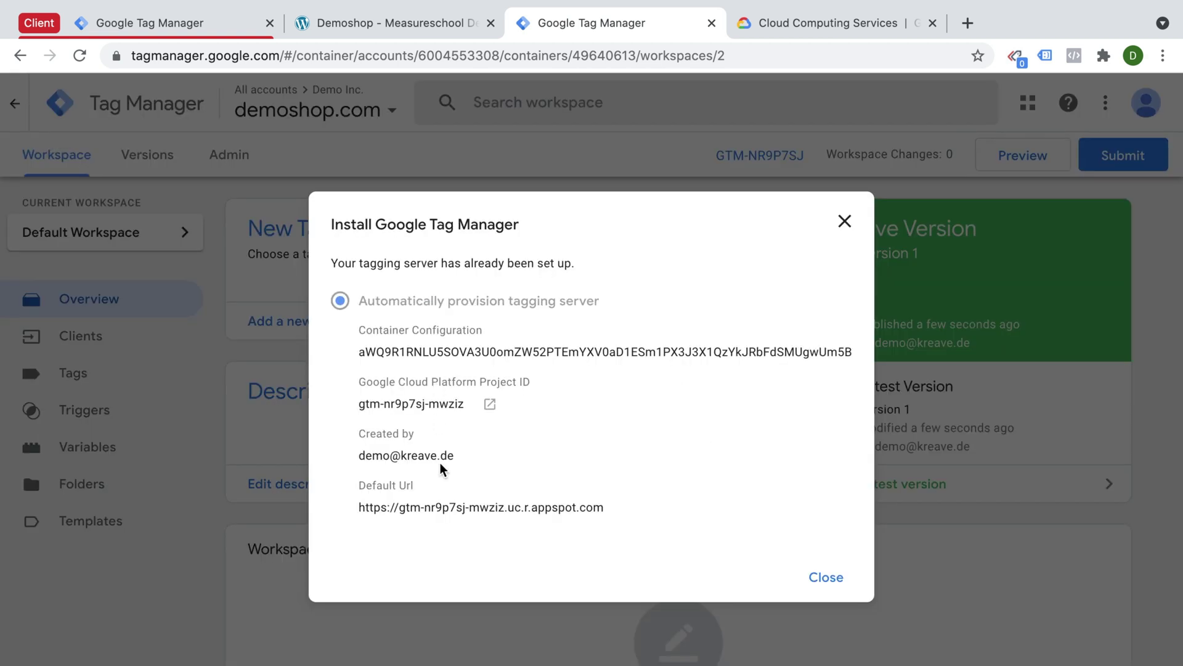
triple_click(400, 509)
click(844, 219)
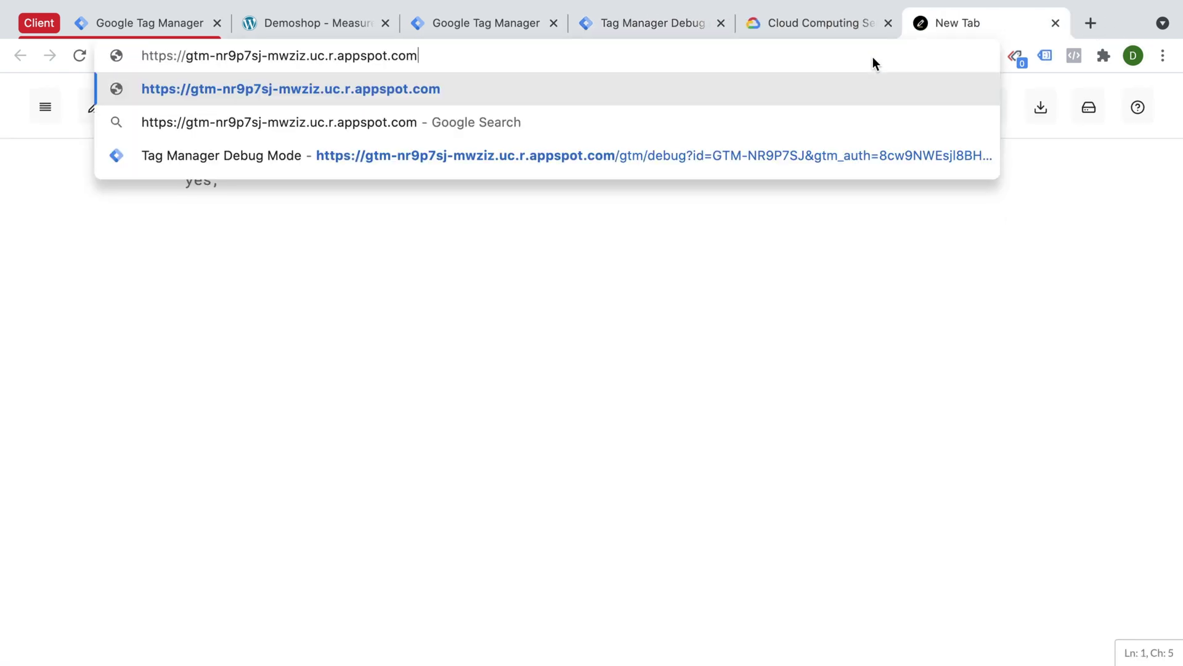
- Load the tagging server's appspot.com default URL in a new tab, getting HTTP ERROR 400
key(Return)
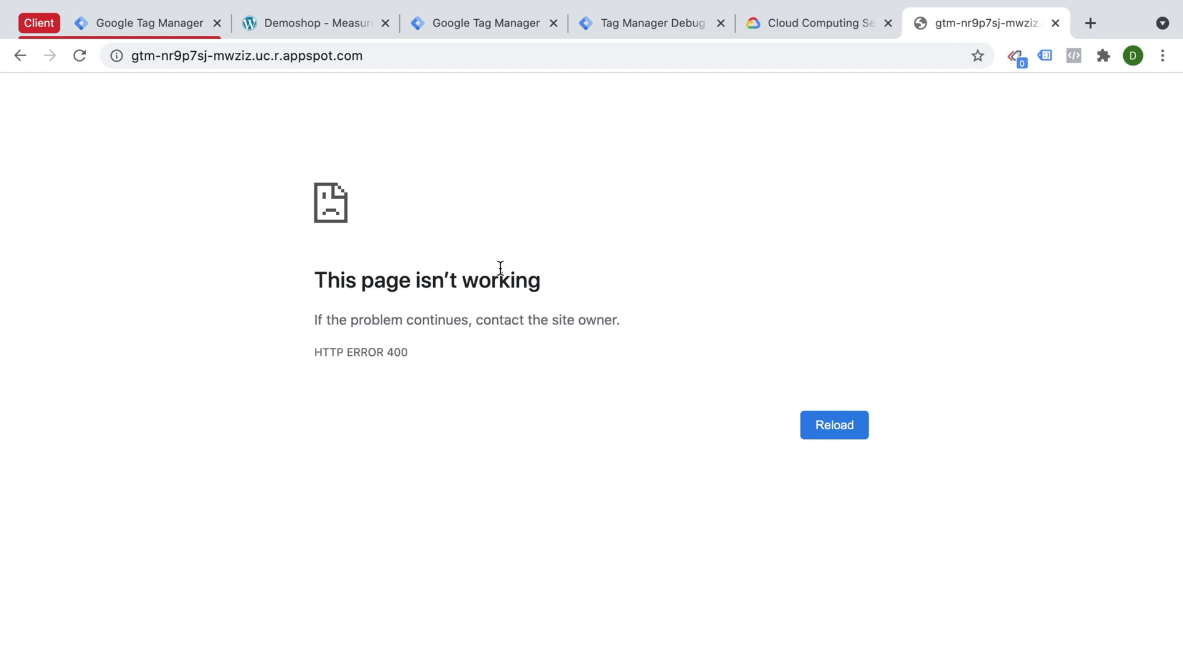
- In preview, inspect the GET / request that returned 400 unclaimed, then switch to the Demoshop site
click(644, 14)
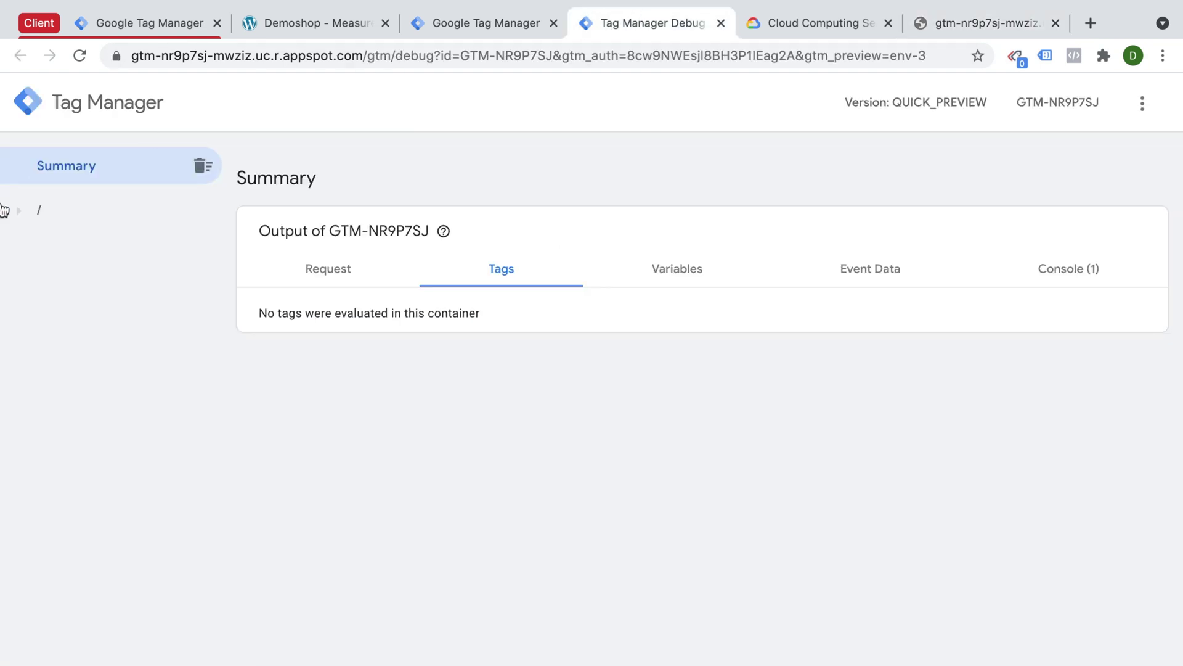
click(40, 224)
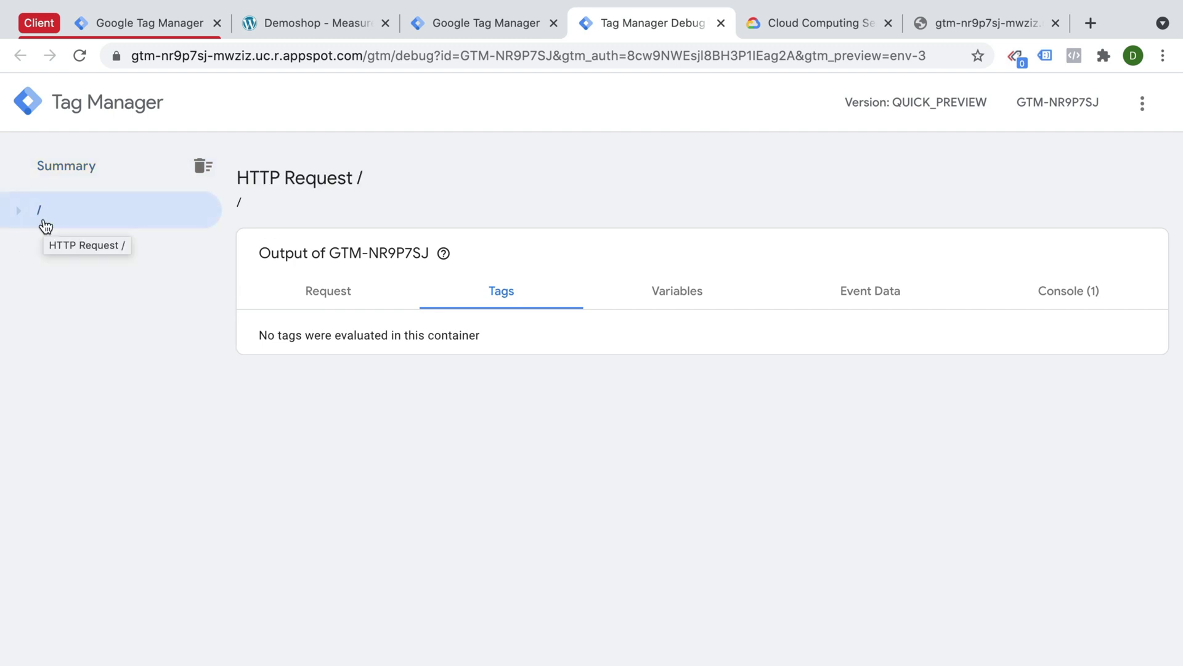
click(339, 305)
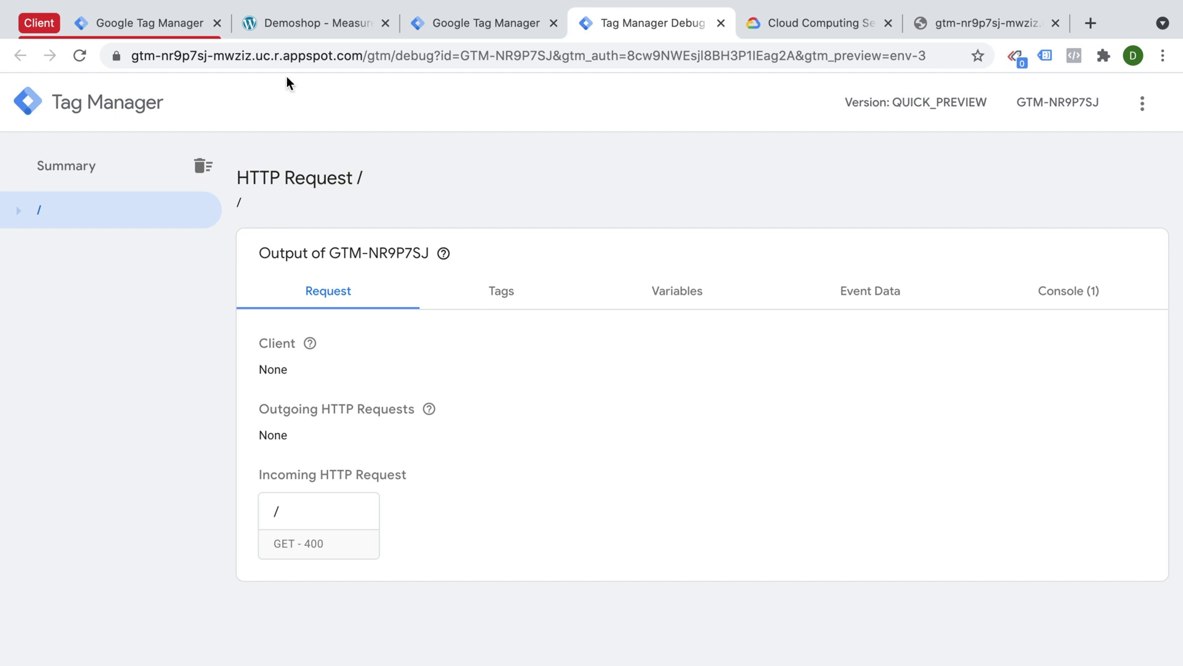
click(291, 20)
- Create a new tag in the ClientSide container using the Google Analytics: GA4 Configuration type
scroll(282, 344, up, 10)
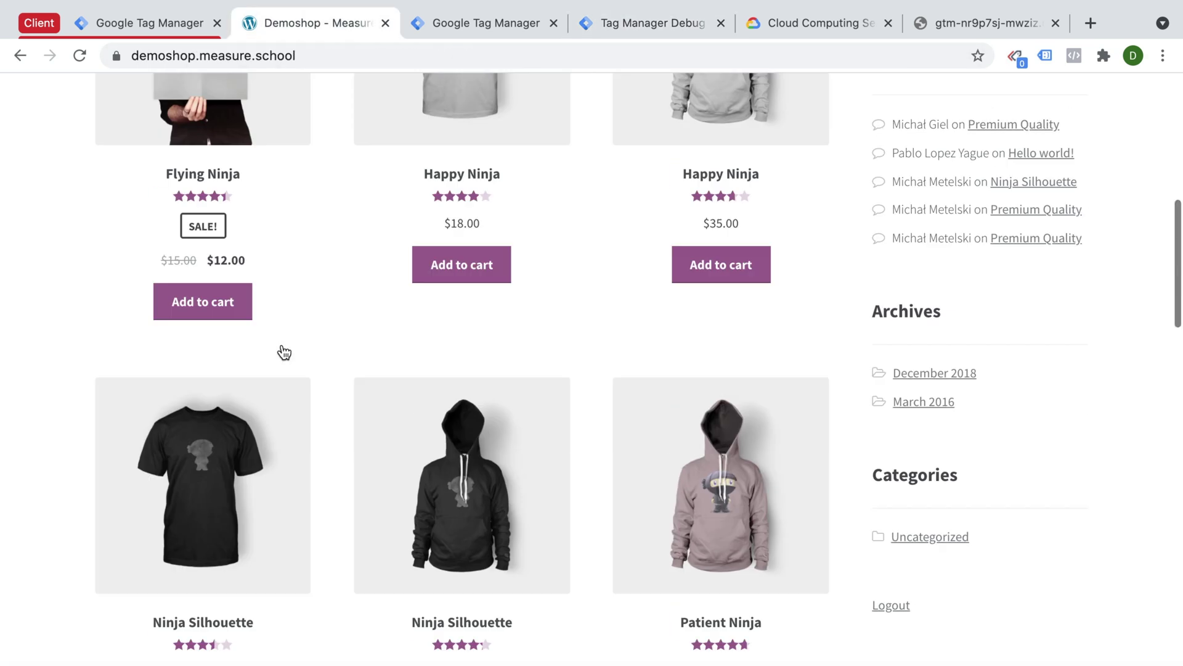
scroll(284, 352, up, 8)
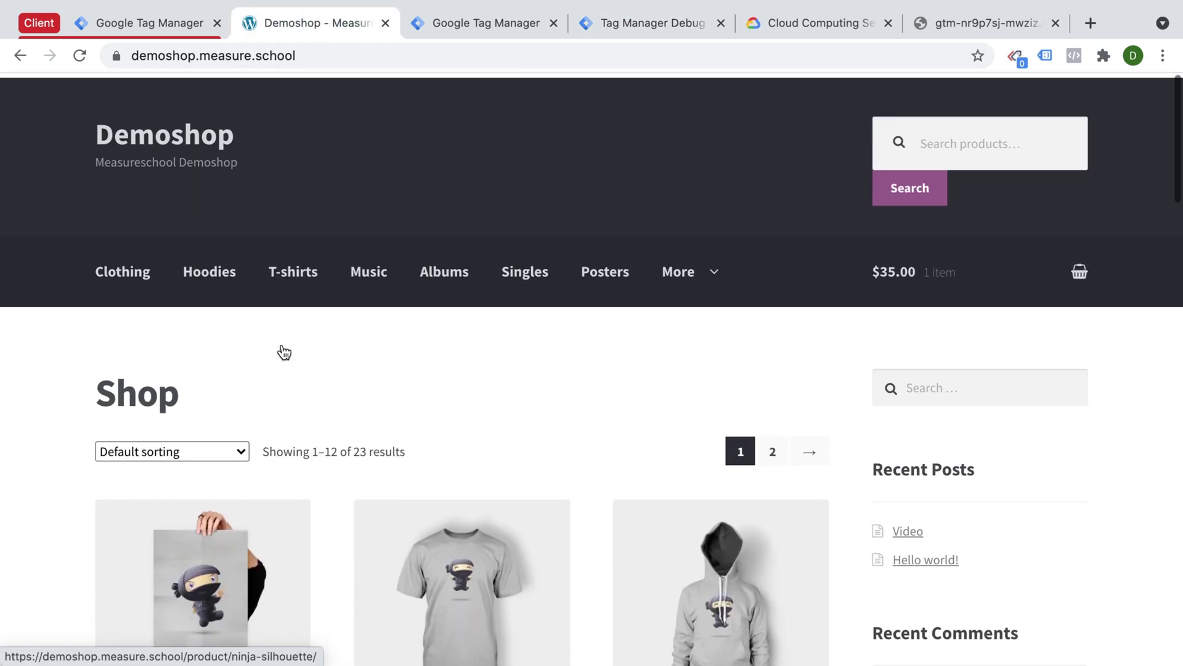
click(130, 24)
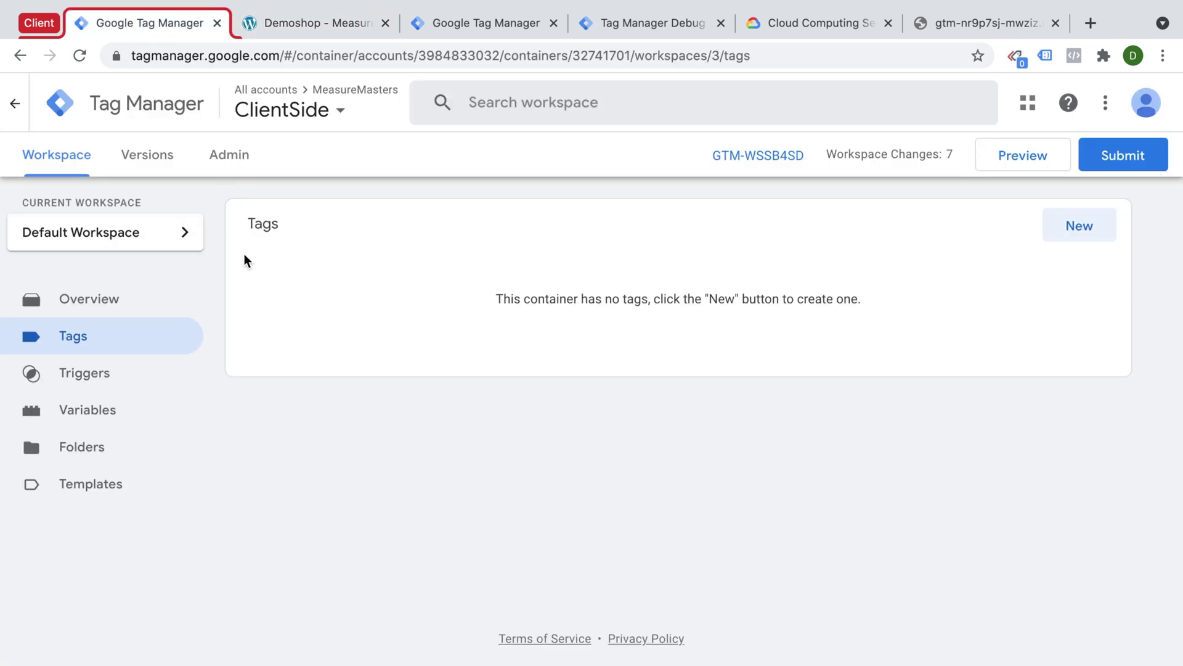
click(317, 18)
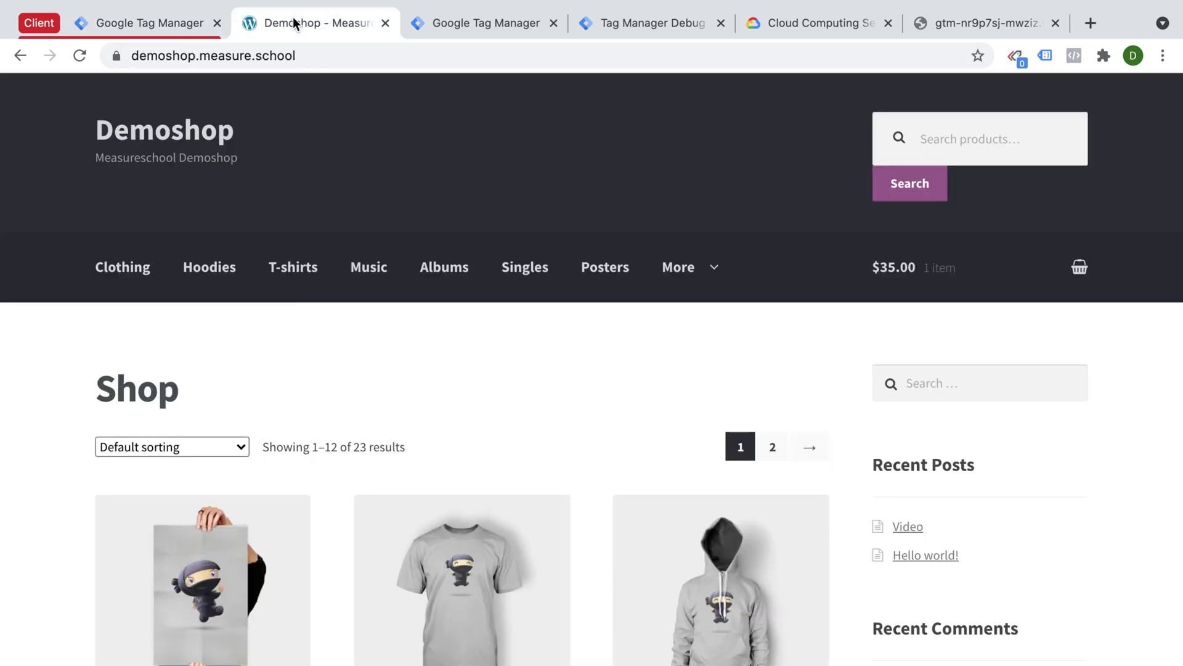
click(158, 23)
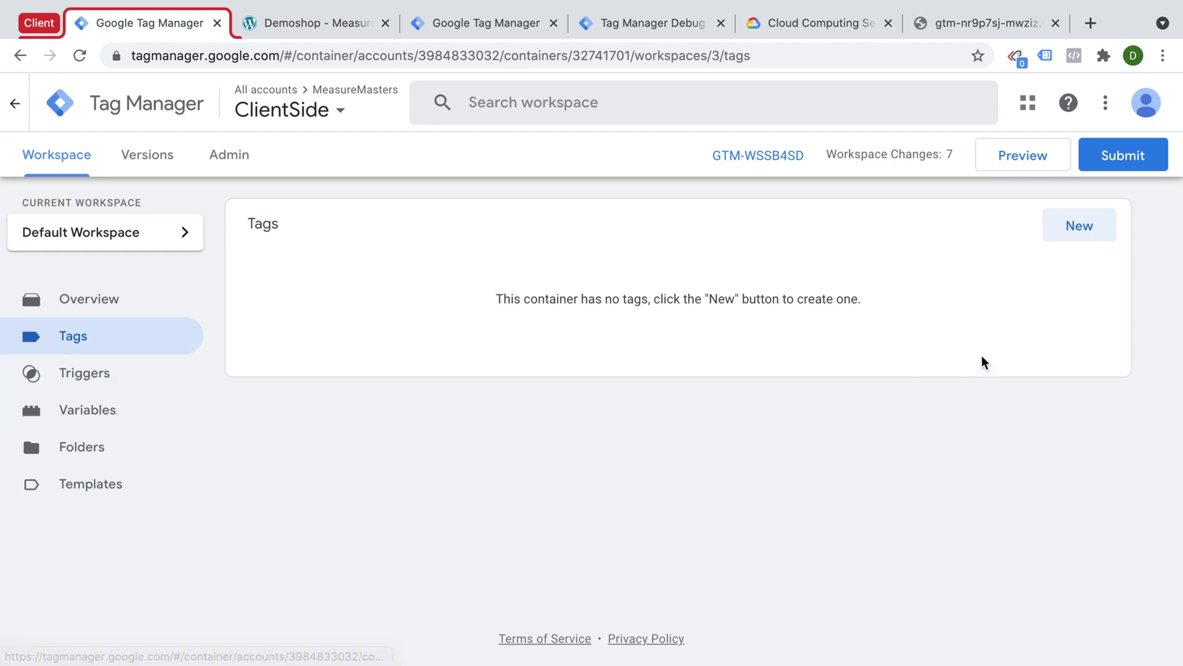
click(1096, 227)
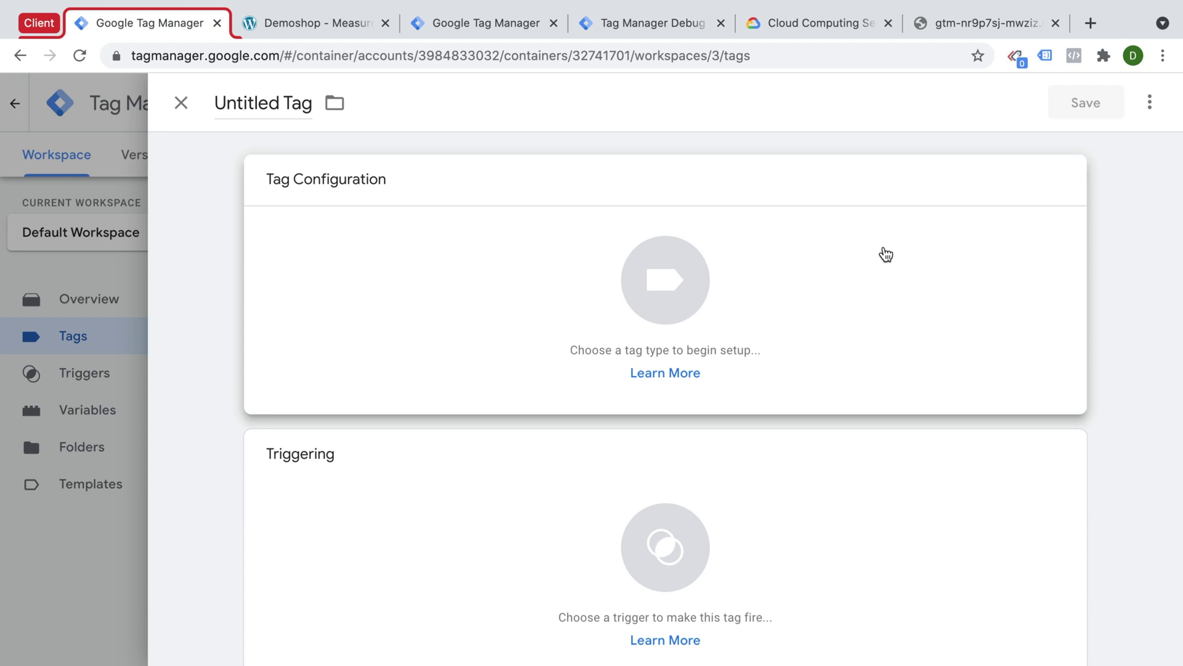
click(885, 253)
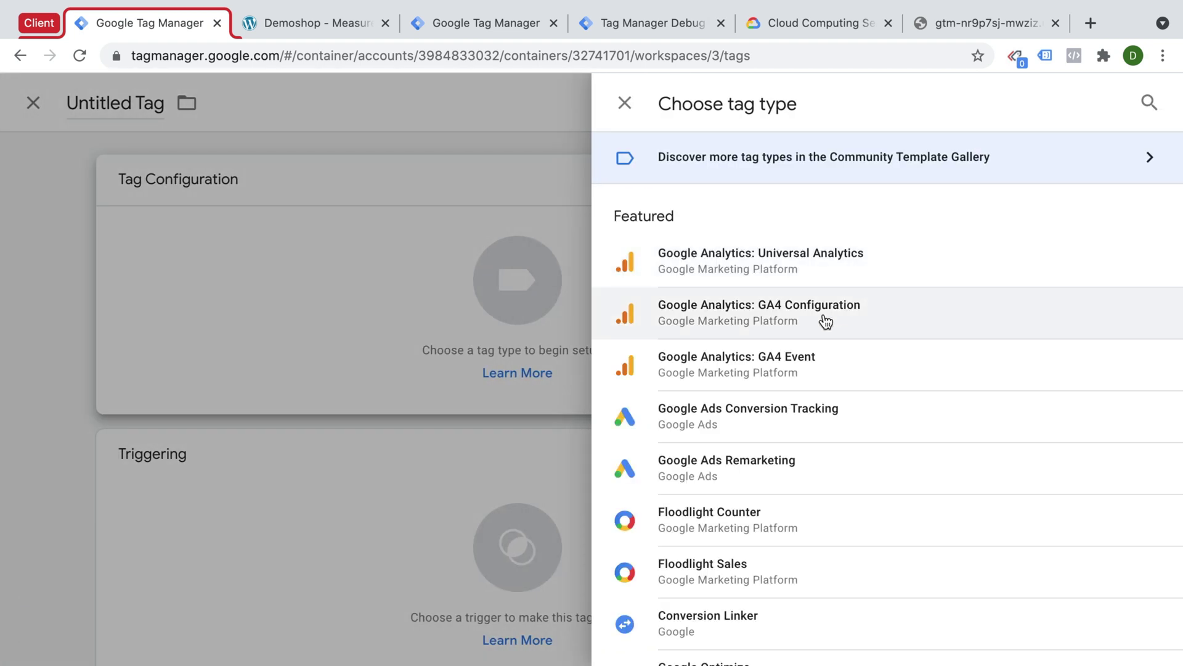
click(823, 318)
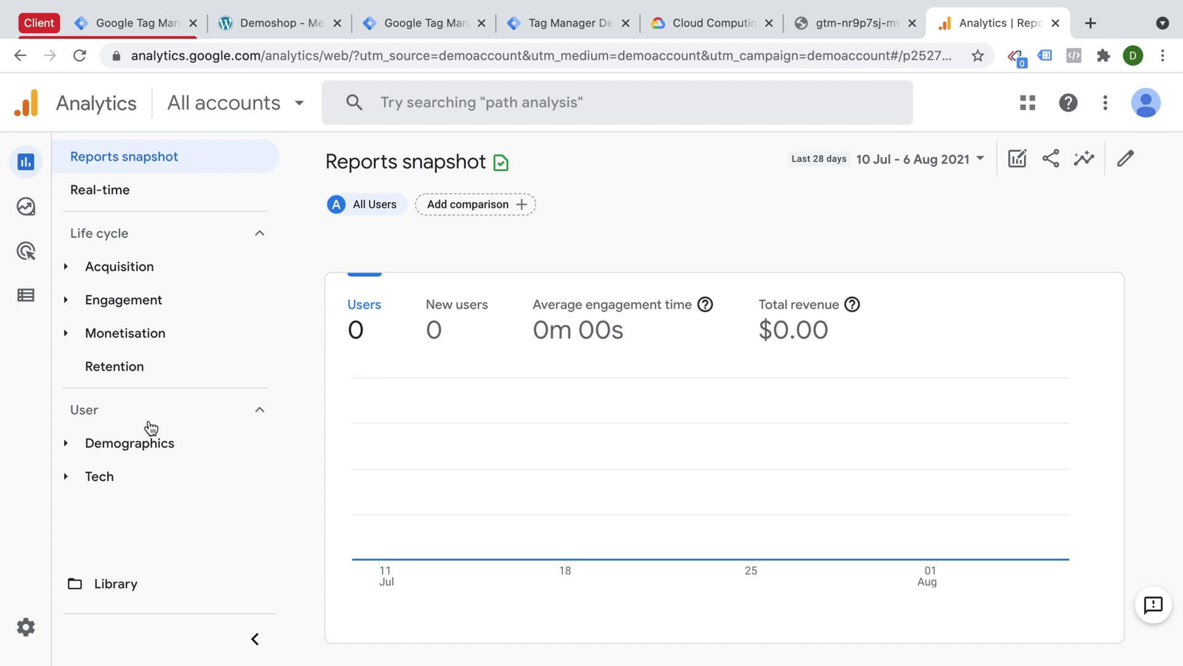
- Look up the Website Demoshop stream's measurement ID G-EQS8WK44HF in Analytics Admin, then return to the tag
click(23, 630)
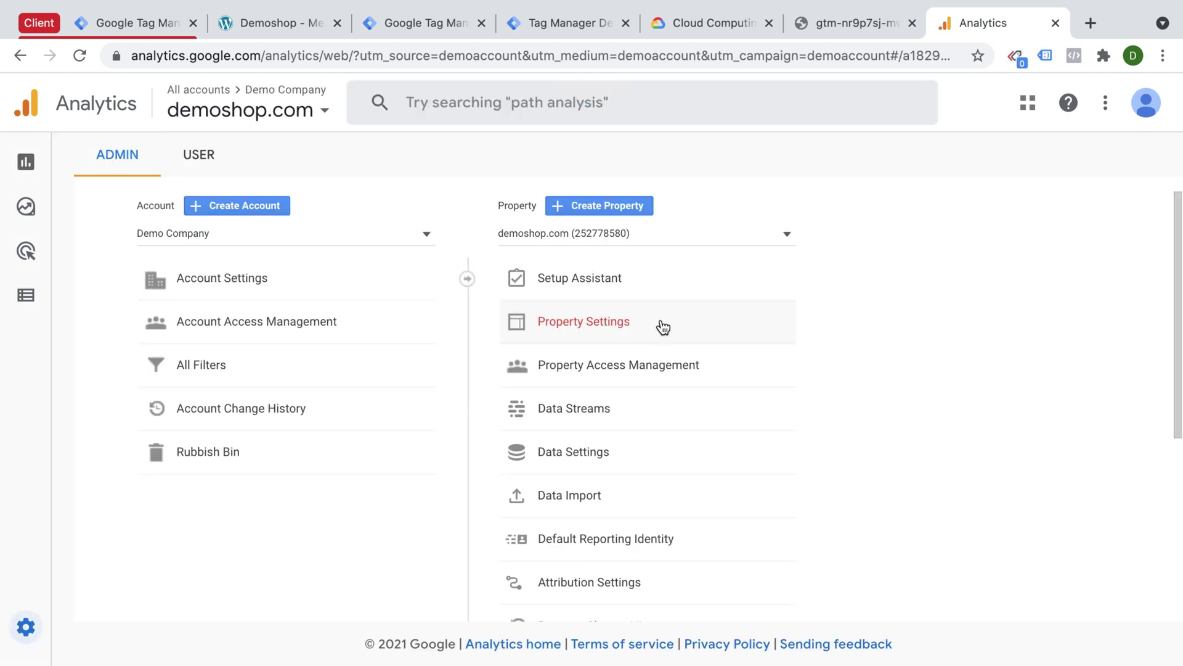
click(608, 408)
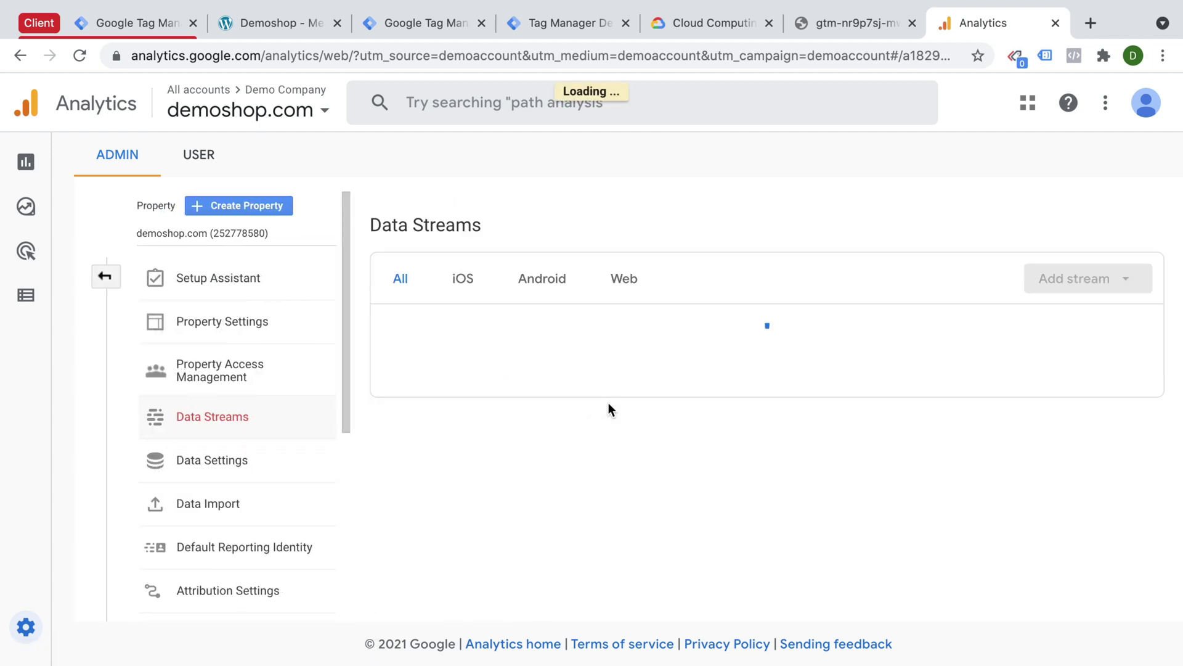
click(528, 325)
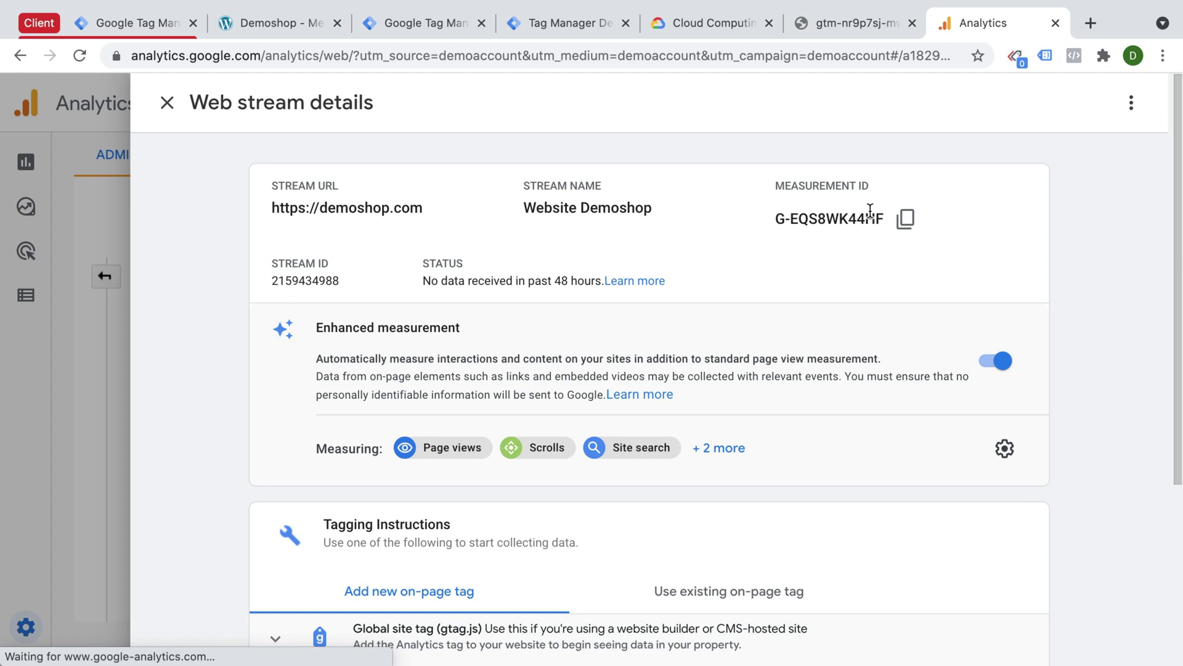
click(139, 30)
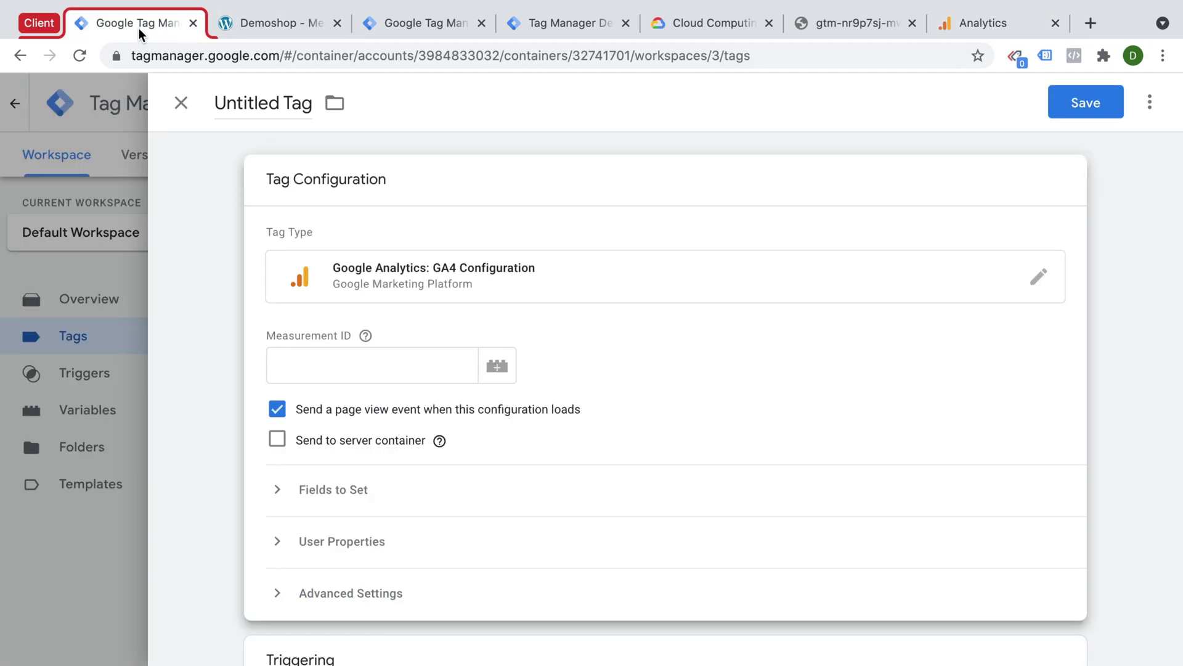
- Enter measurement ID G-EQS8WK44HF and enable Send to server container
click(370, 365)
text(G-EQS8WK44HF)
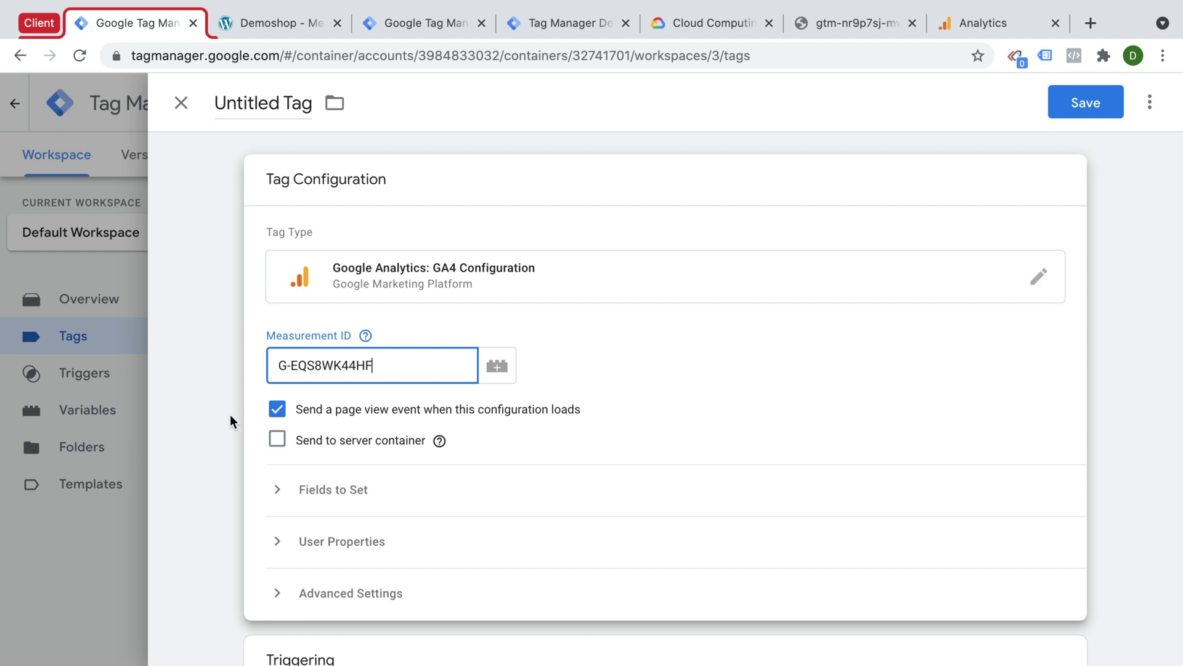
scroll(290, 420, down, 1)
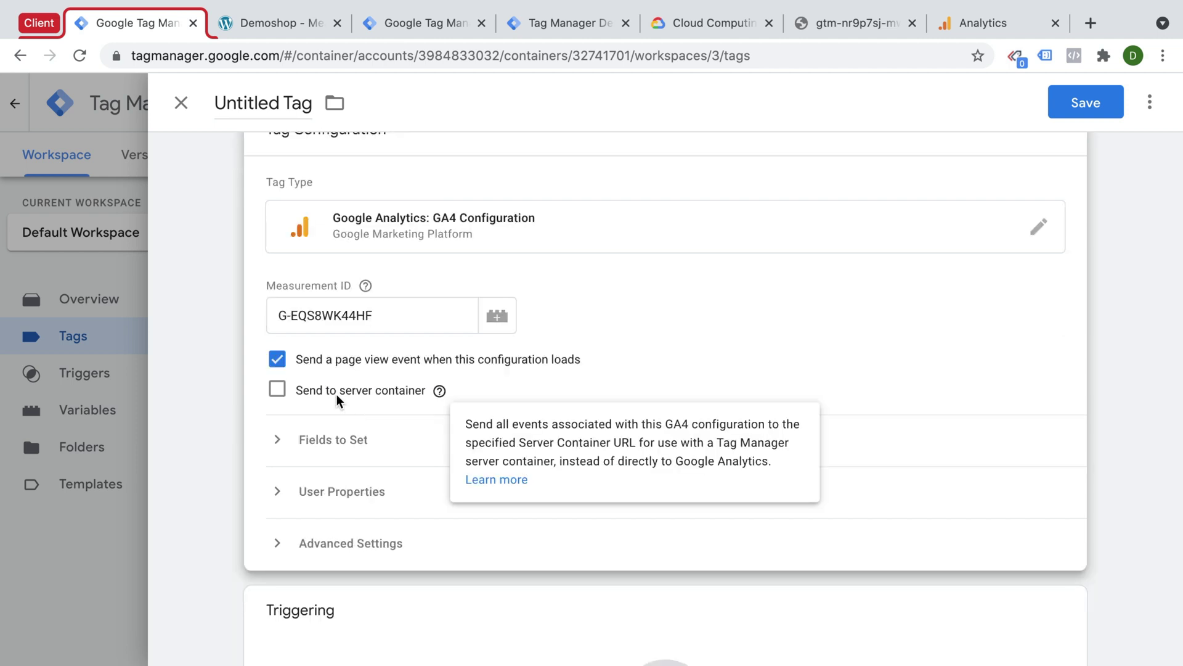
click(279, 389)
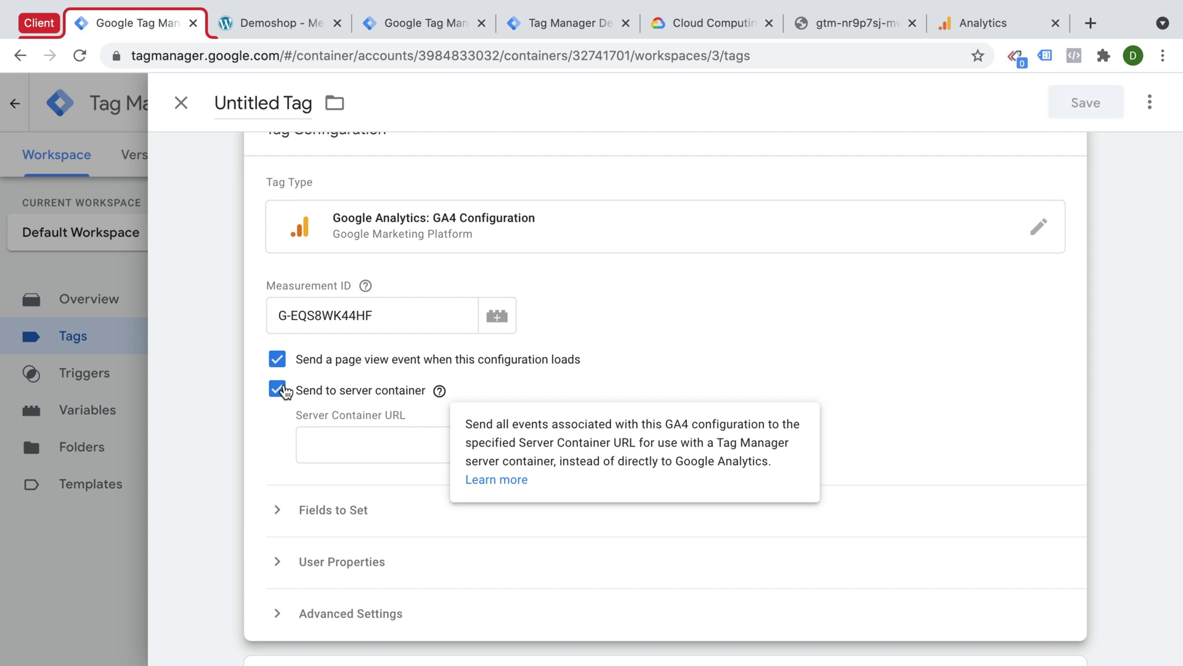
- Set the Server Container URL to the tagging server's appspot.com address
click(345, 447)
click(486, 414)
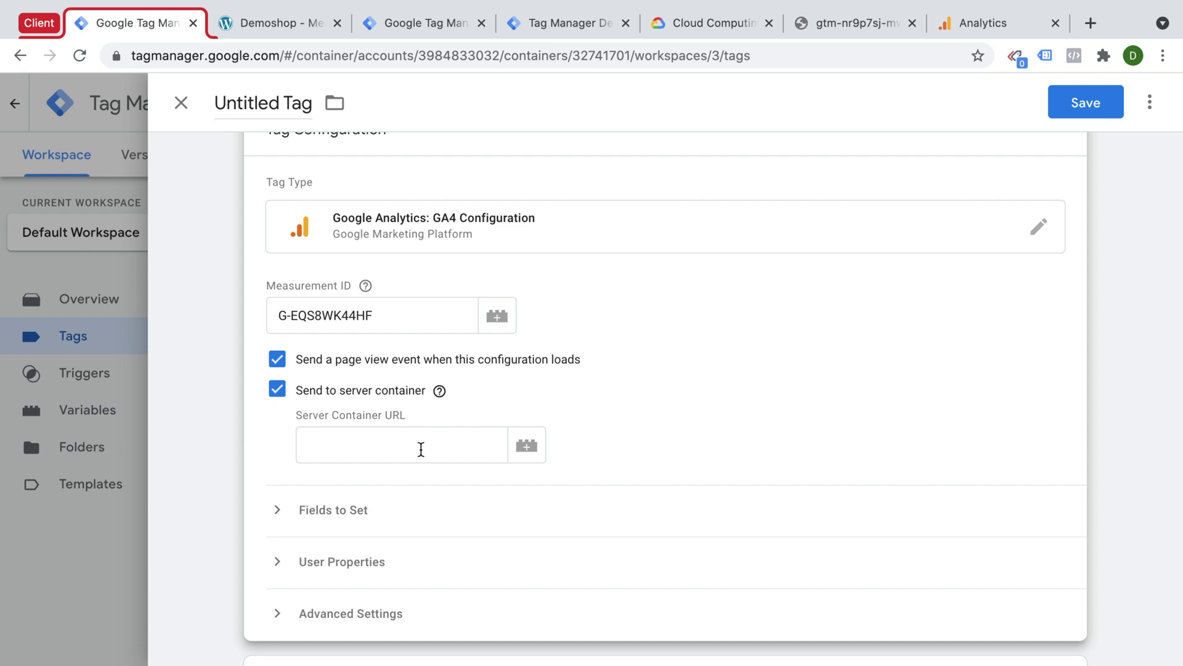
click(833, 31)
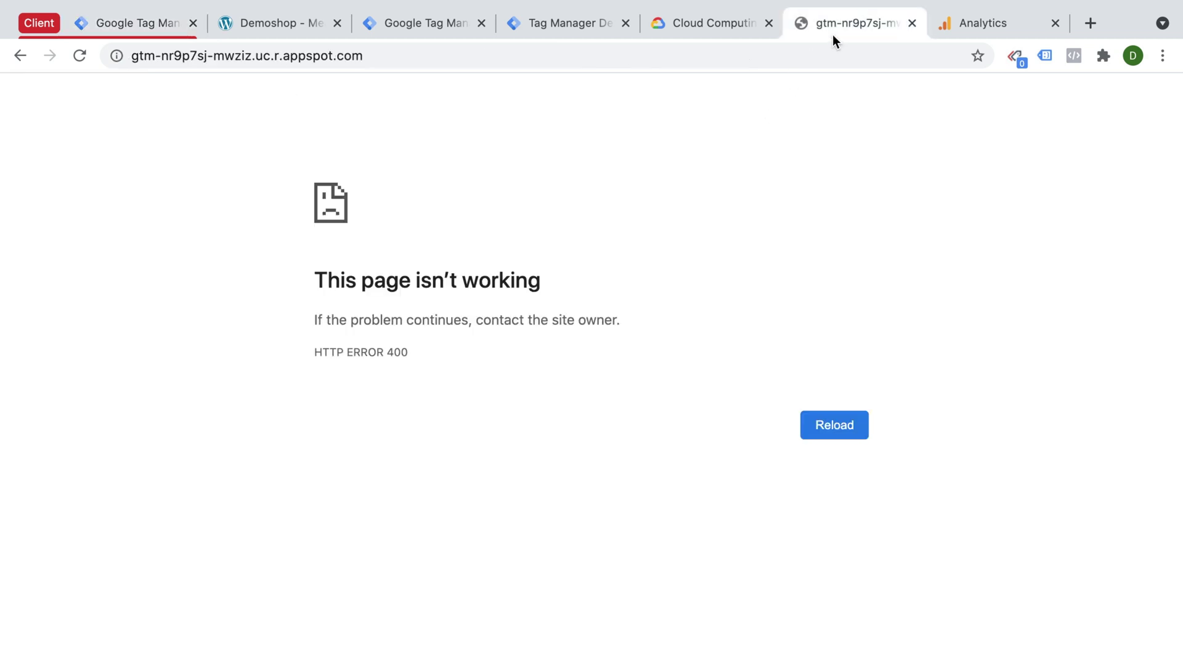
click(720, 56)
key(ctrl+c)
click(98, 17)
click(384, 445)
key(ctrl+v)
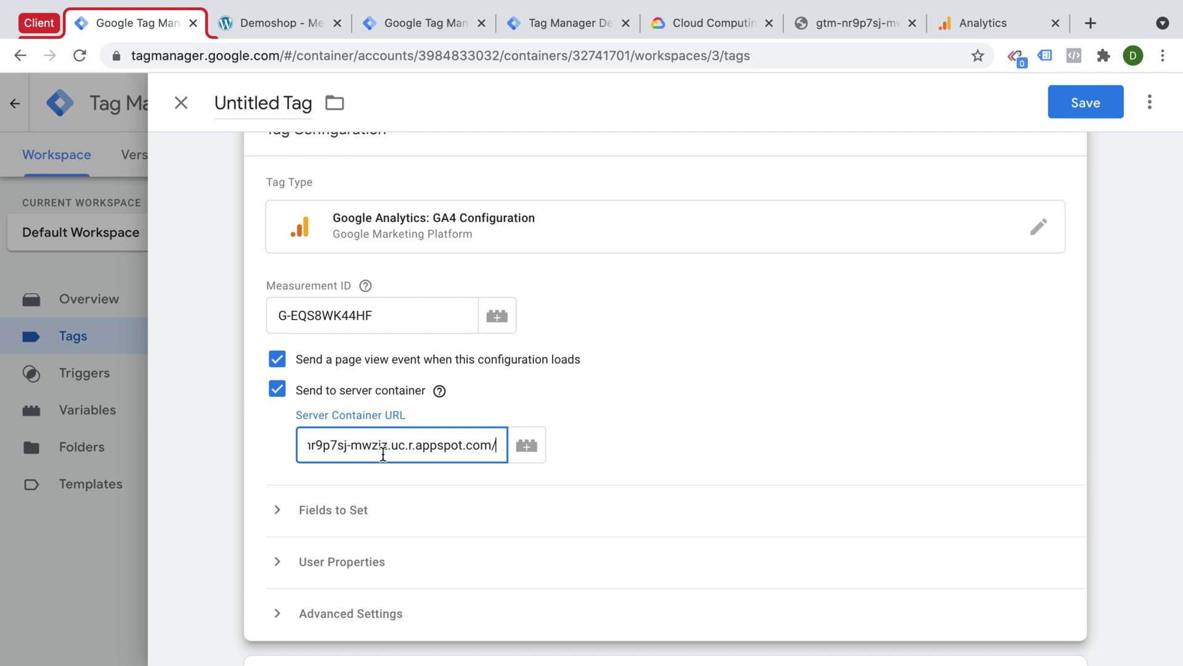
- Fire the tag on All Pages, name it 'GA4 - Config - Pageviews', and save it
scroll(401, 481, down, 5)
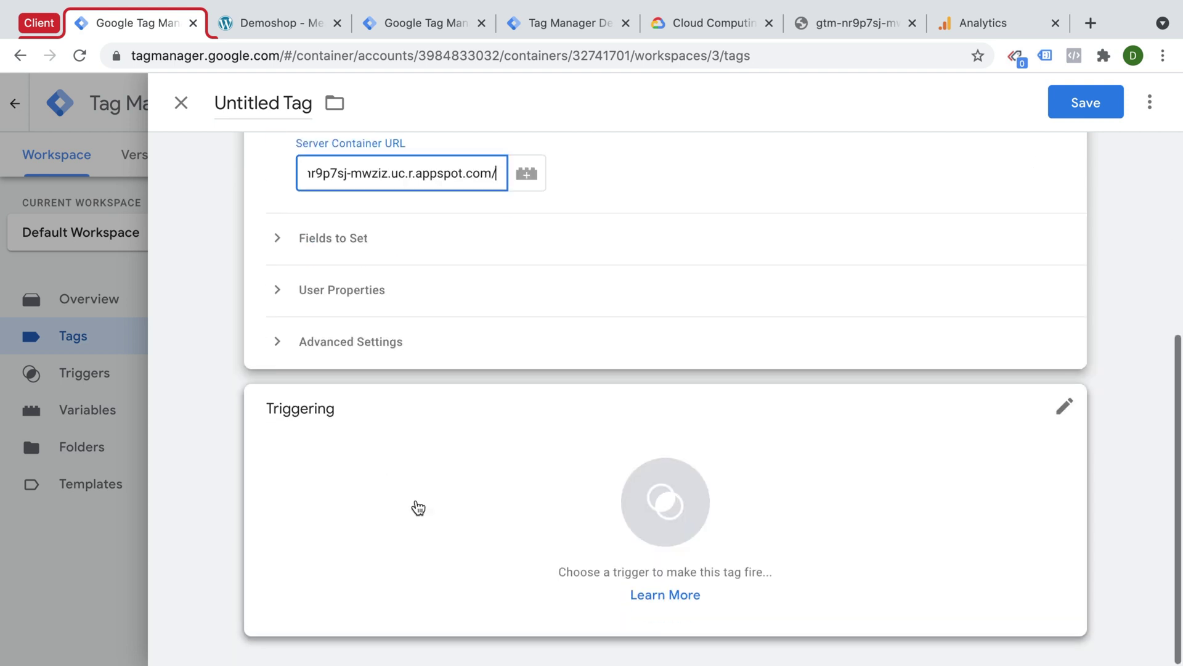
click(431, 515)
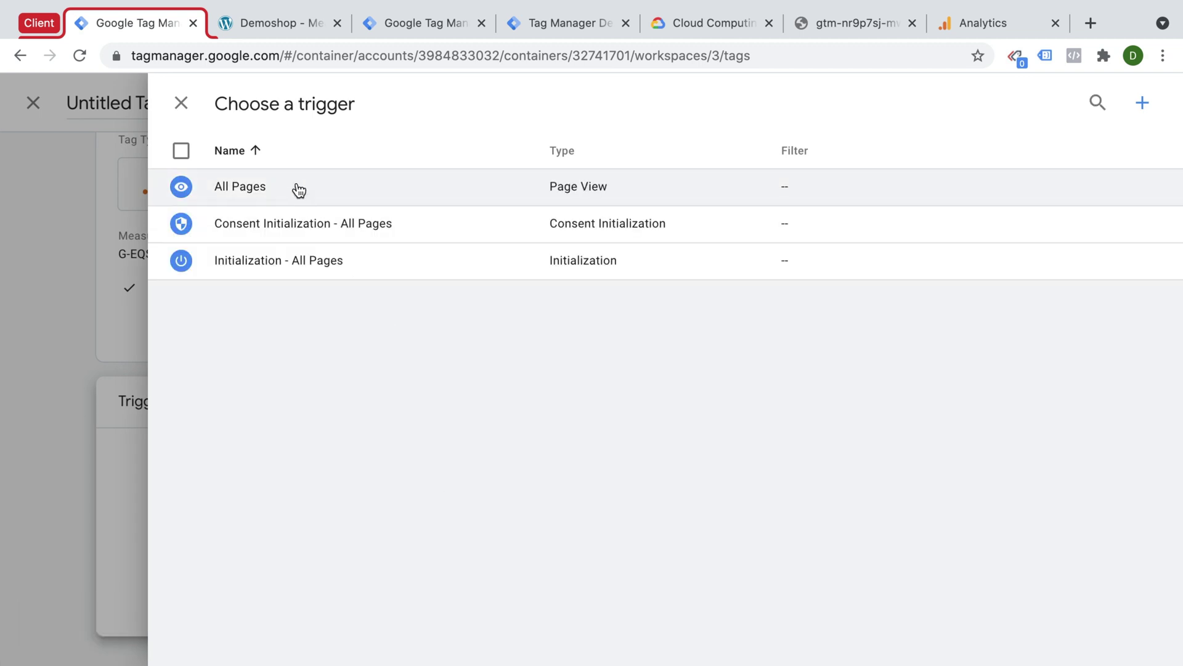
click(298, 187)
click(263, 99)
triple_click(263, 99)
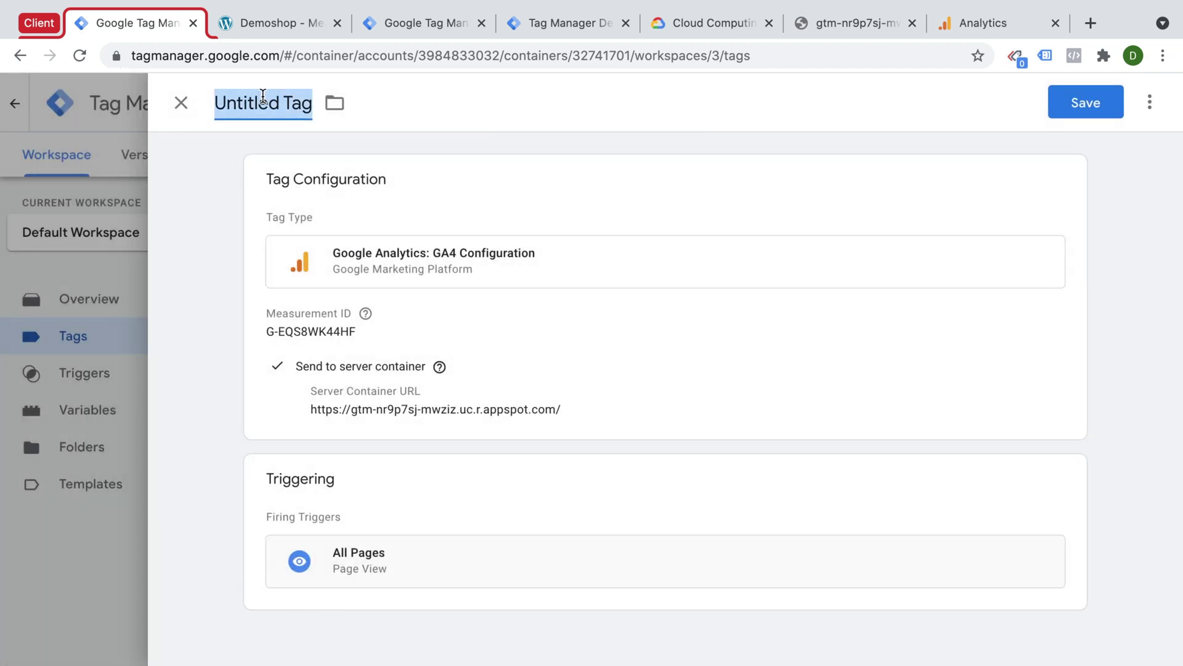
text(GA)
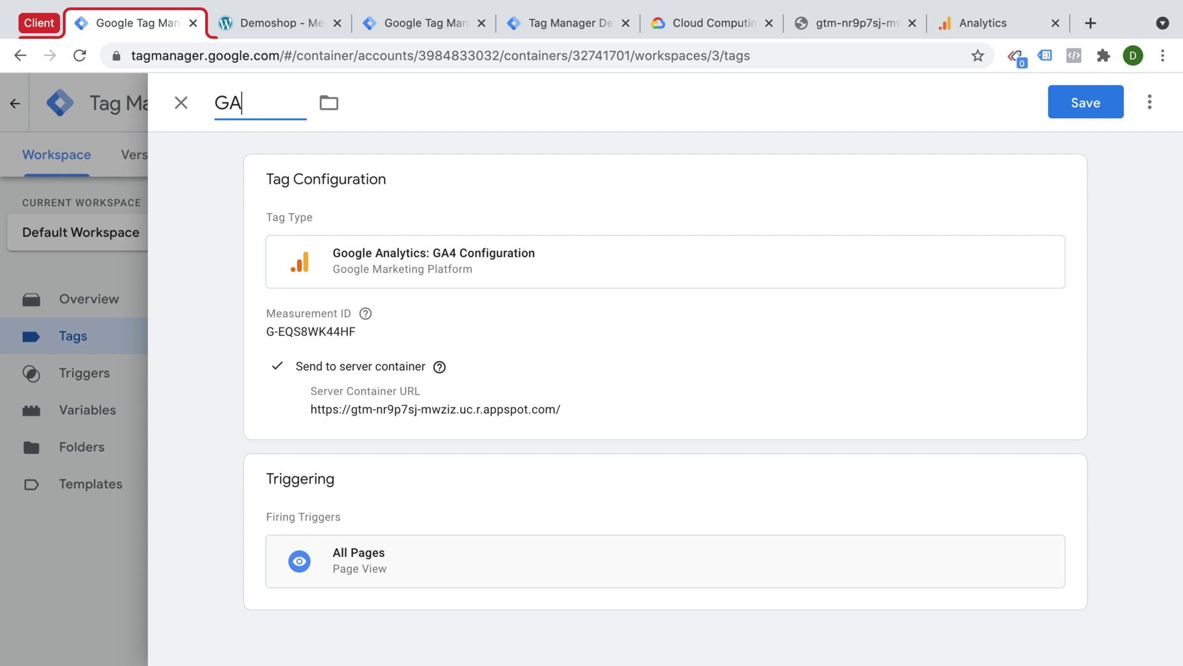
text(4 - Config - )
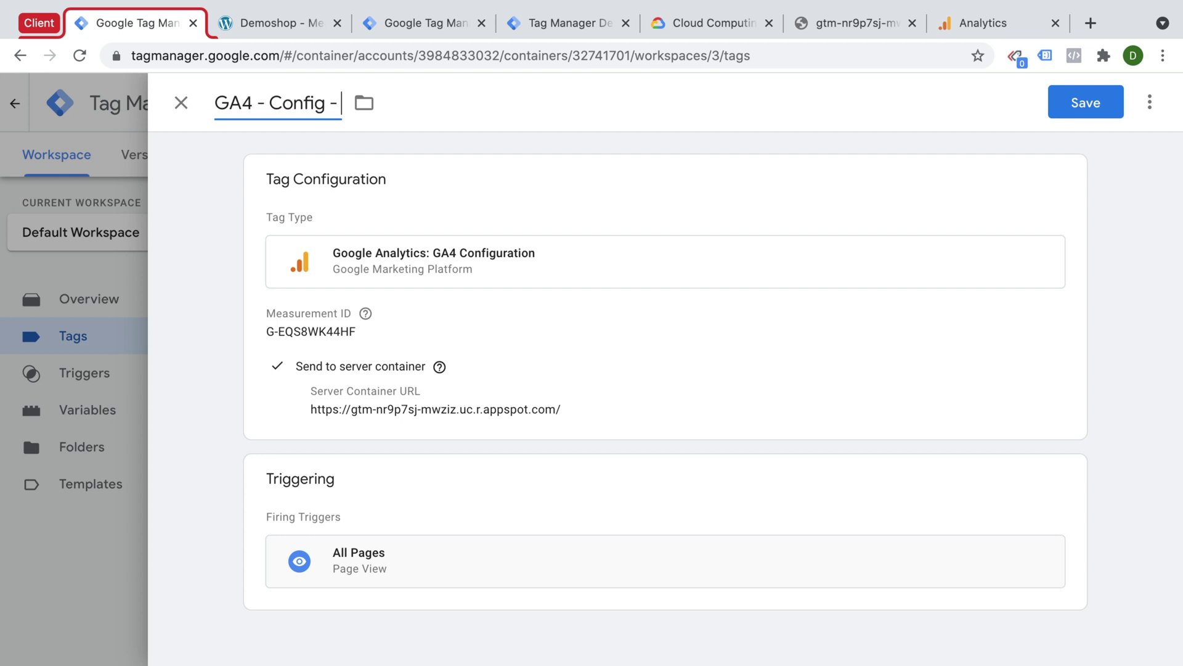
text(Pageviews)
click(1065, 101)
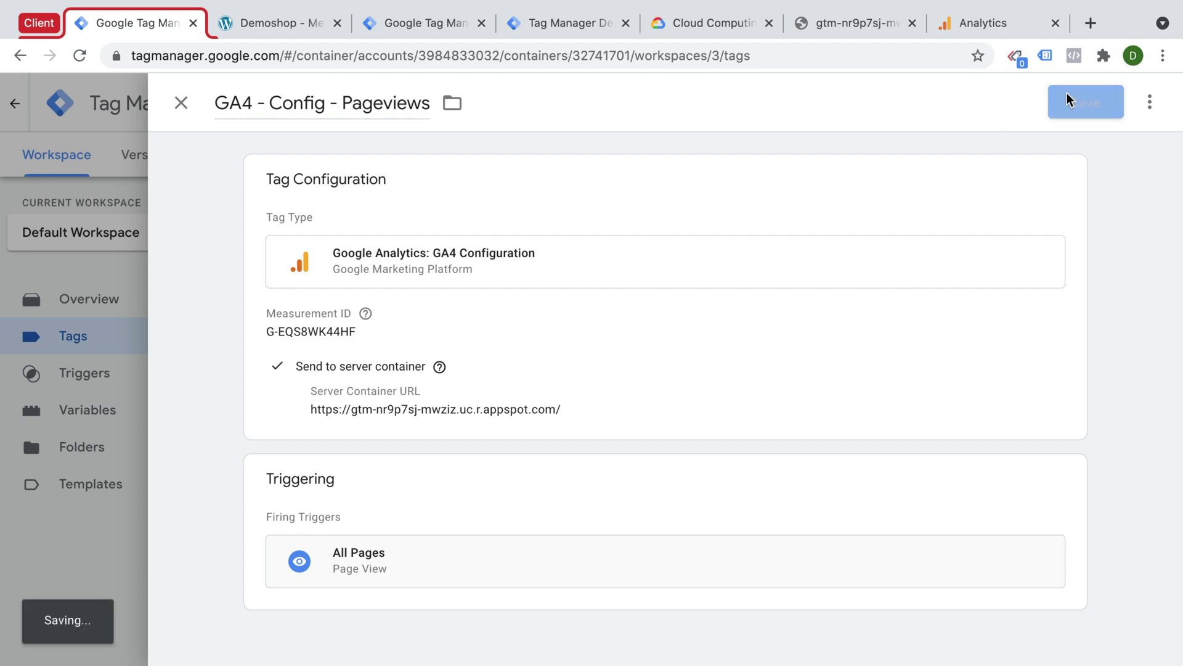
- Remove the trailing slash from the Server Container URL and save the tag again
key(End)
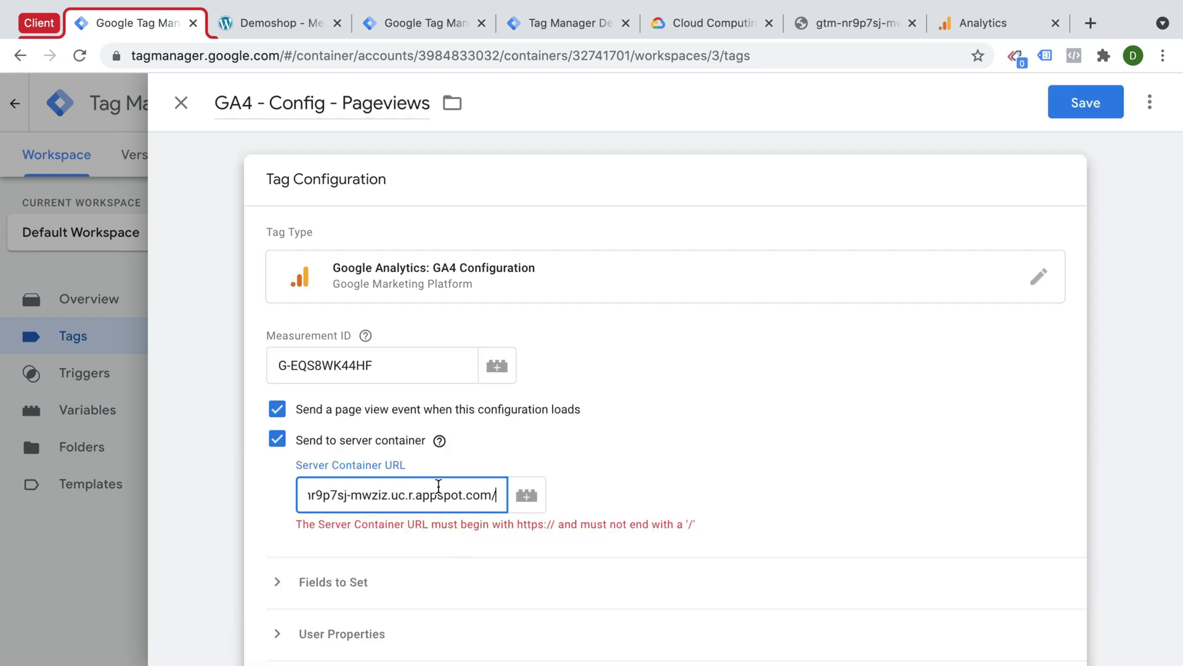
key(BackSpace)
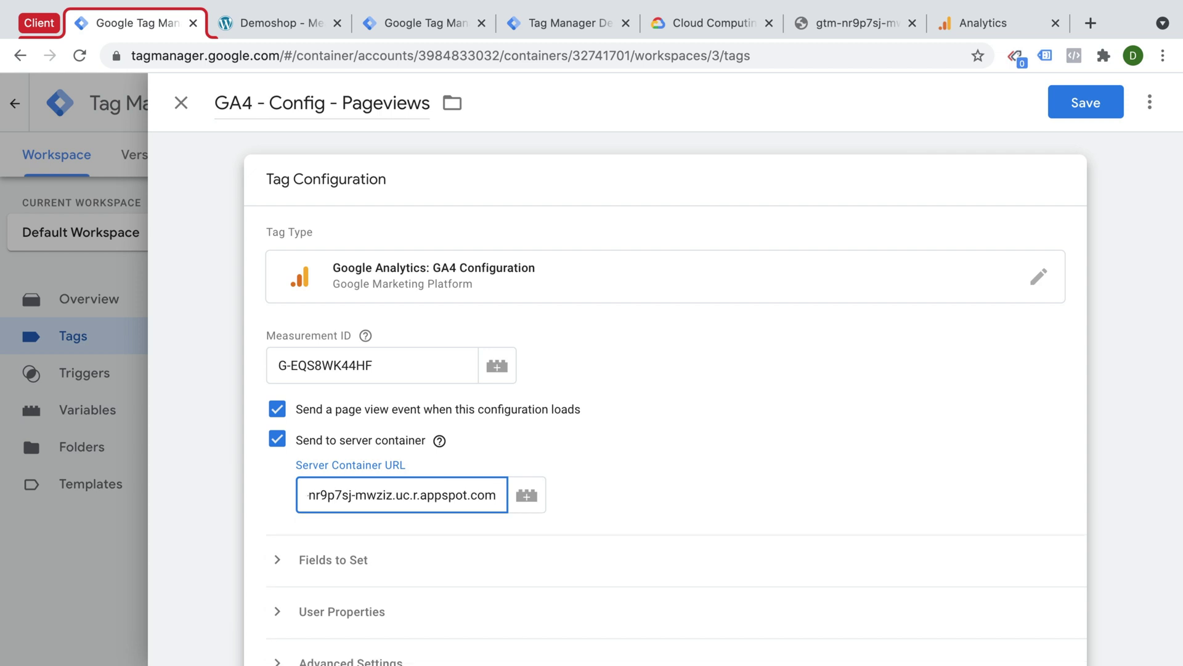
click(1058, 111)
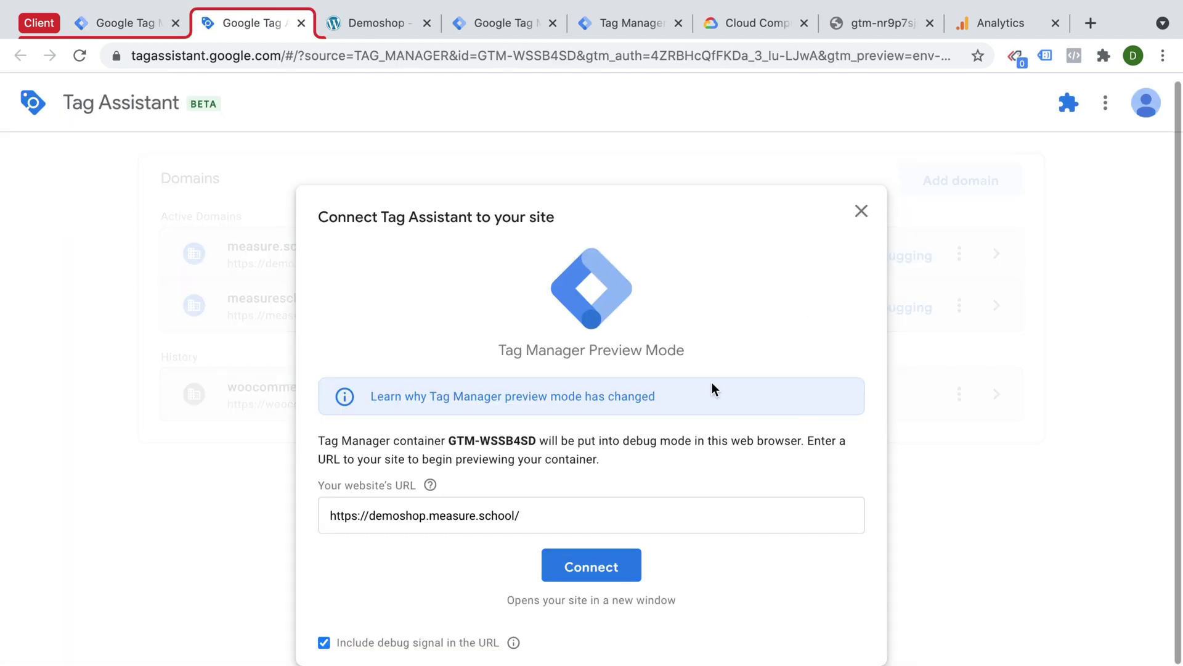
- Connect Tag Assistant preview to the Demoshop site and view the GA4 - Config - Pageviews tag details
click(624, 563)
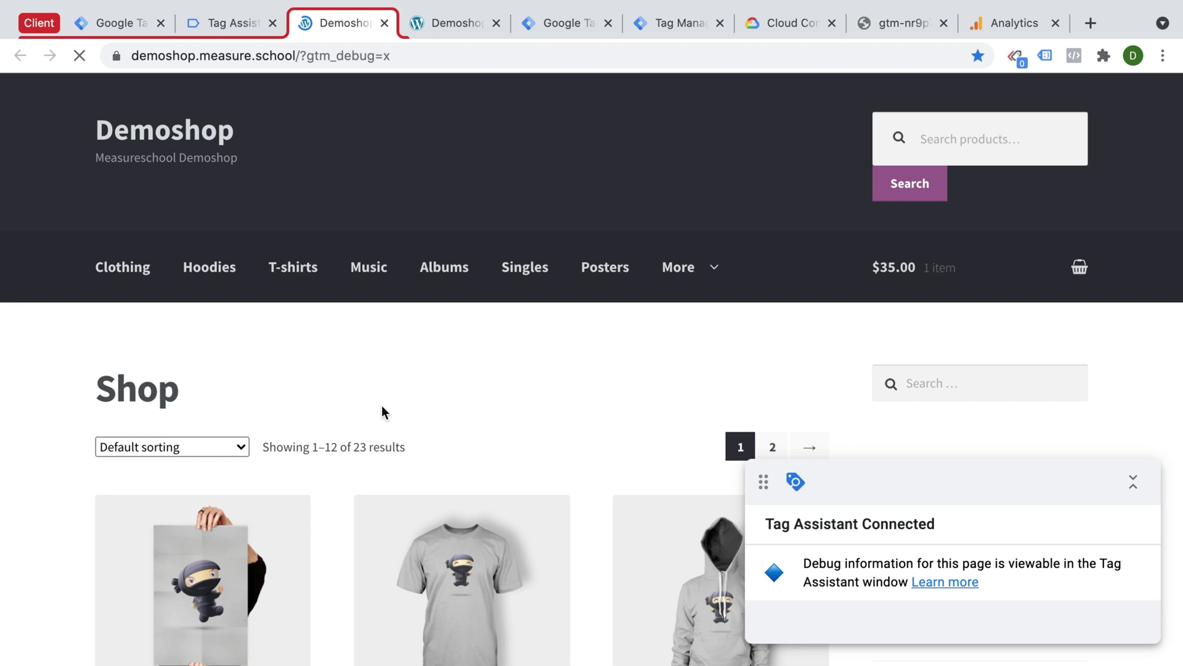
click(223, 23)
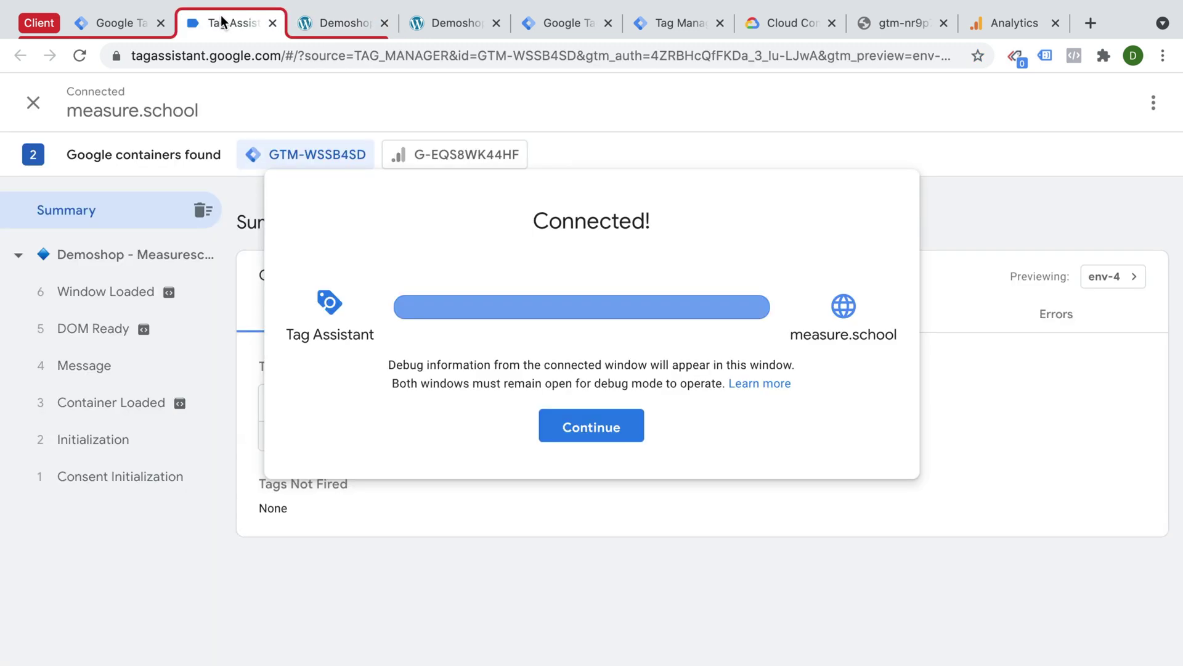
click(623, 434)
click(412, 412)
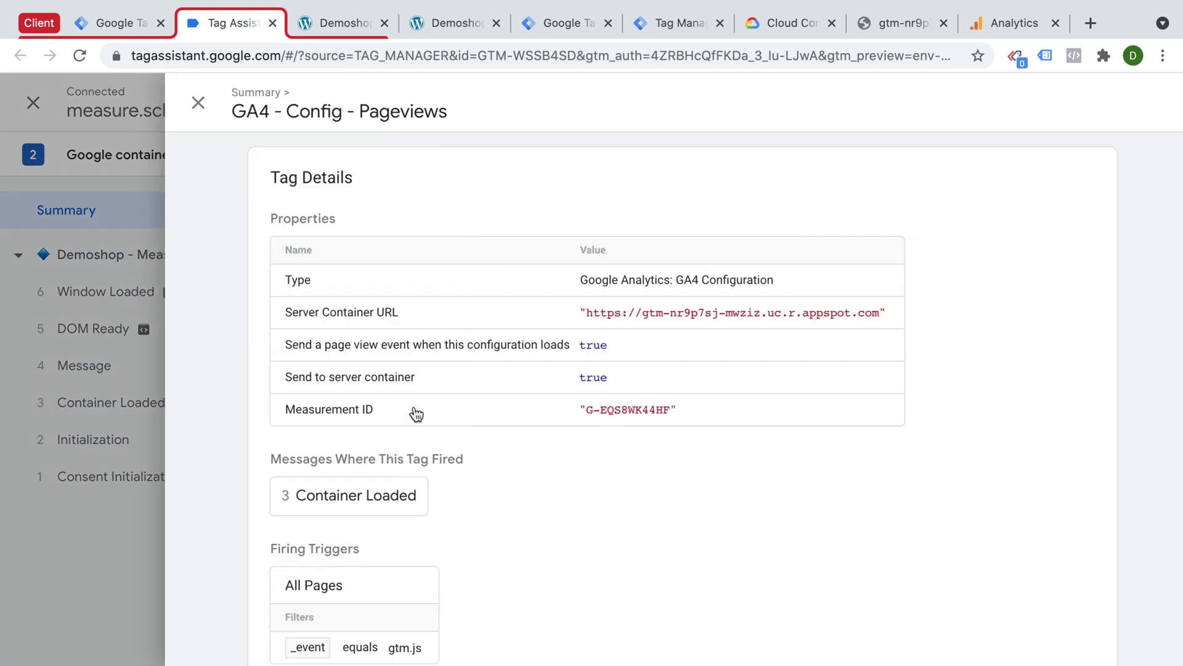
click(905, 19)
- Check the page_view request's details in the server preview, then return to the demoshop.com workspace
click(797, 23)
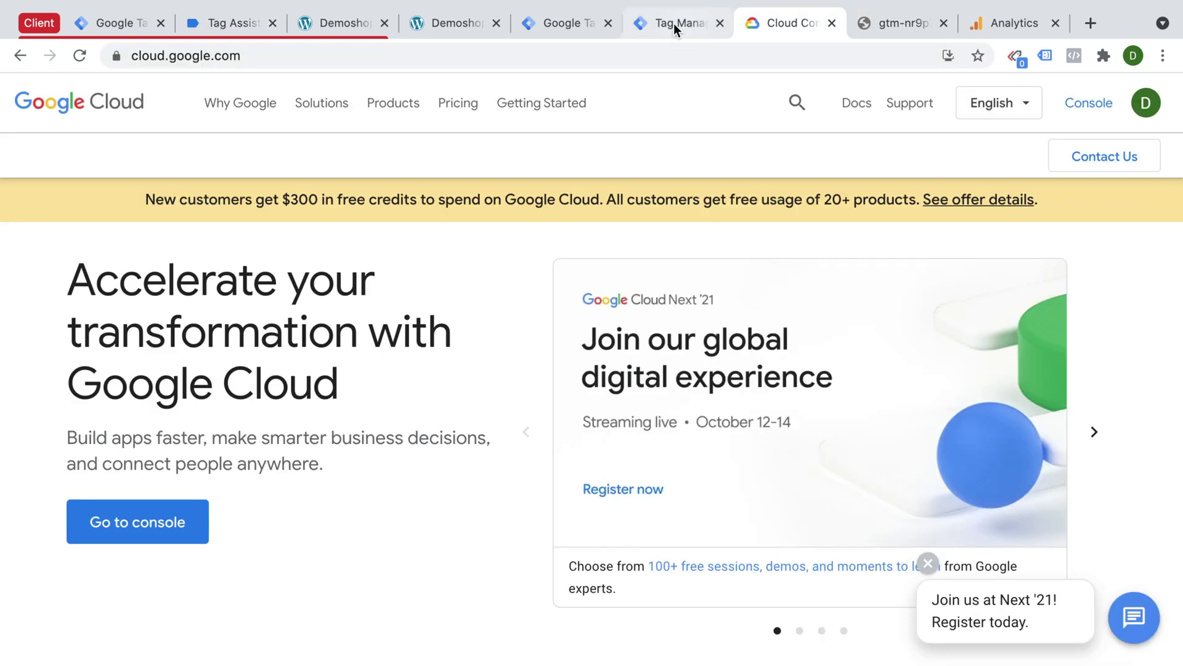
click(674, 24)
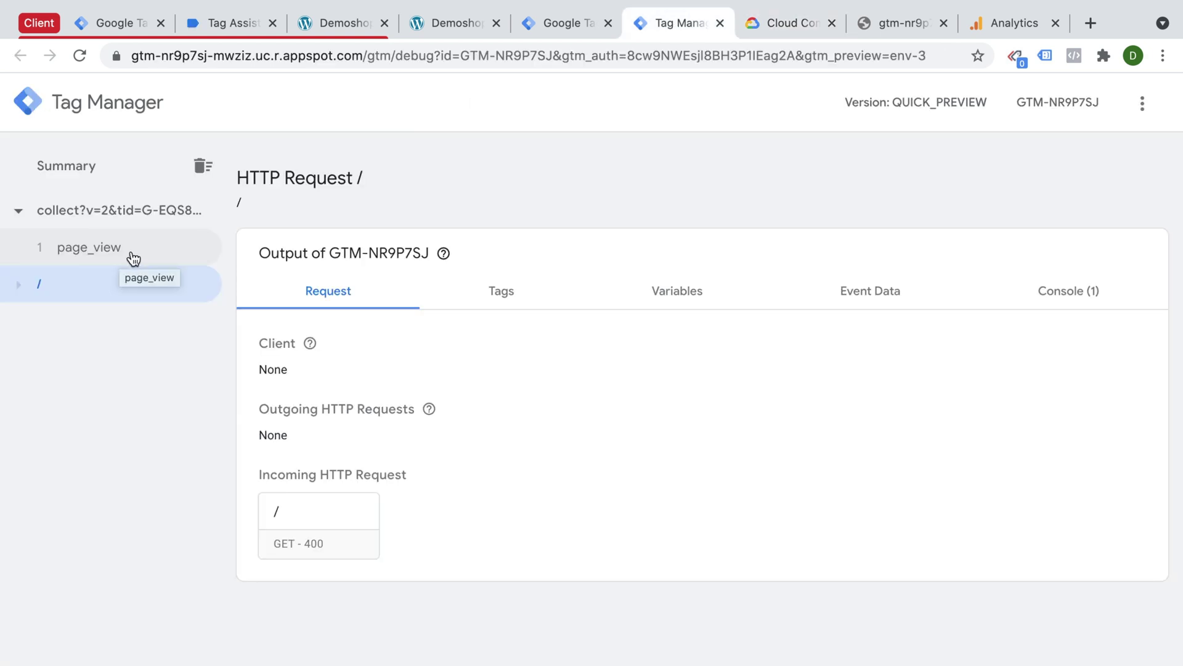
click(127, 254)
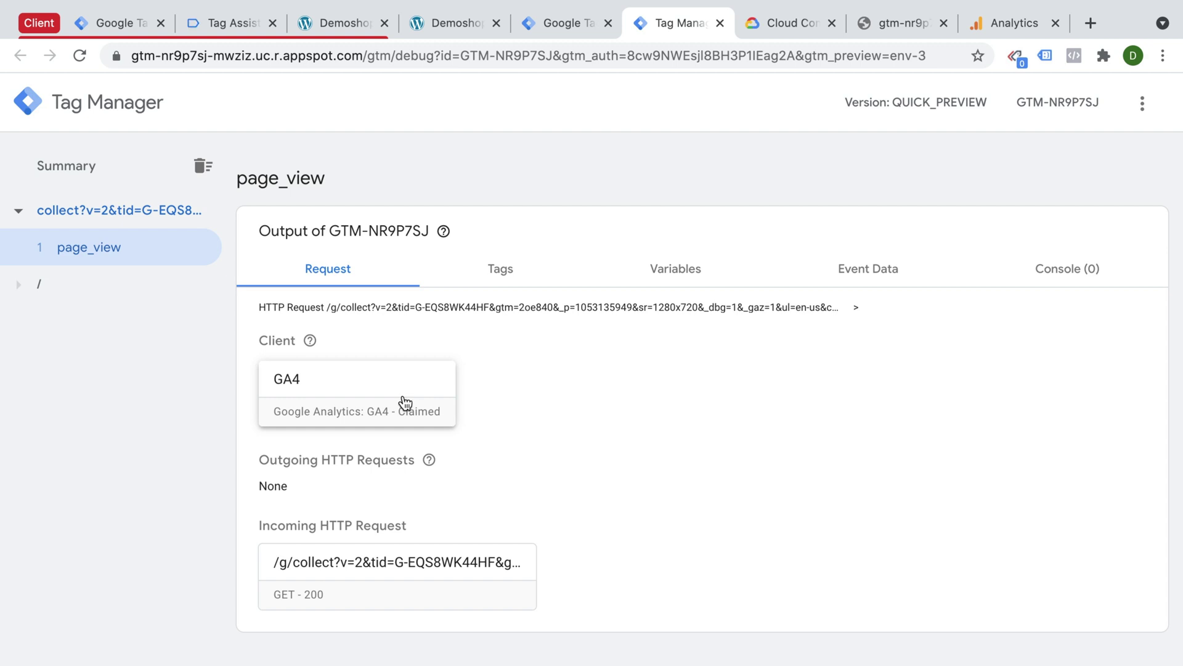
click(570, 31)
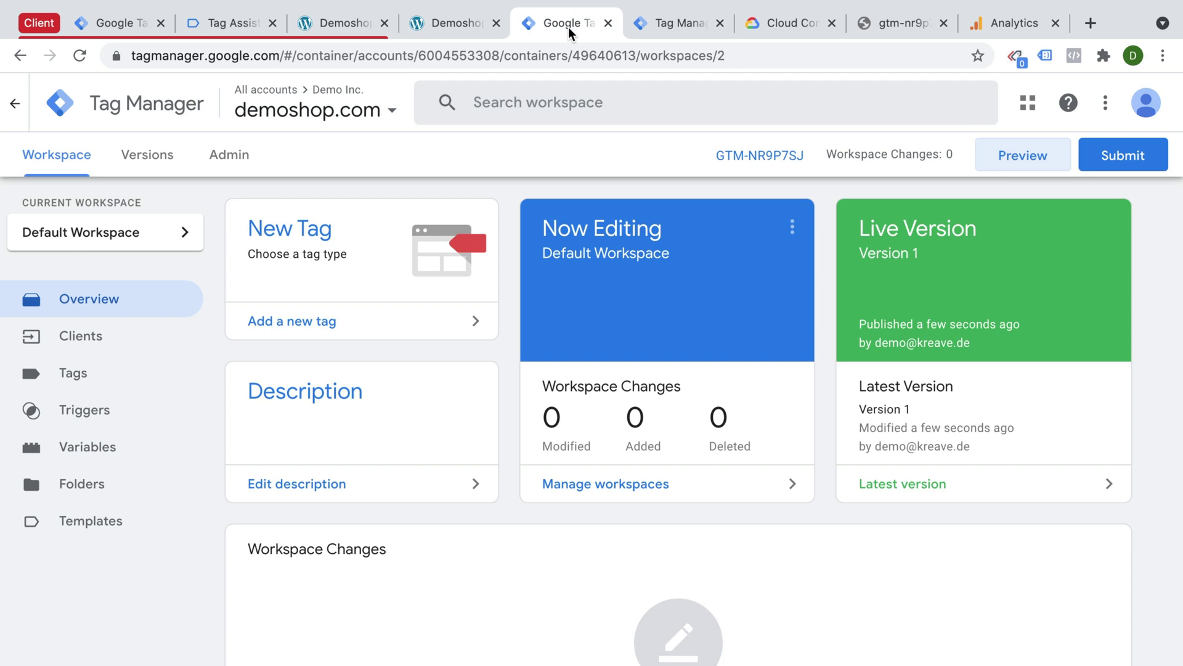
- List the Universal Analytics and GA4 clients, then return to the server preview's page_view request
click(85, 342)
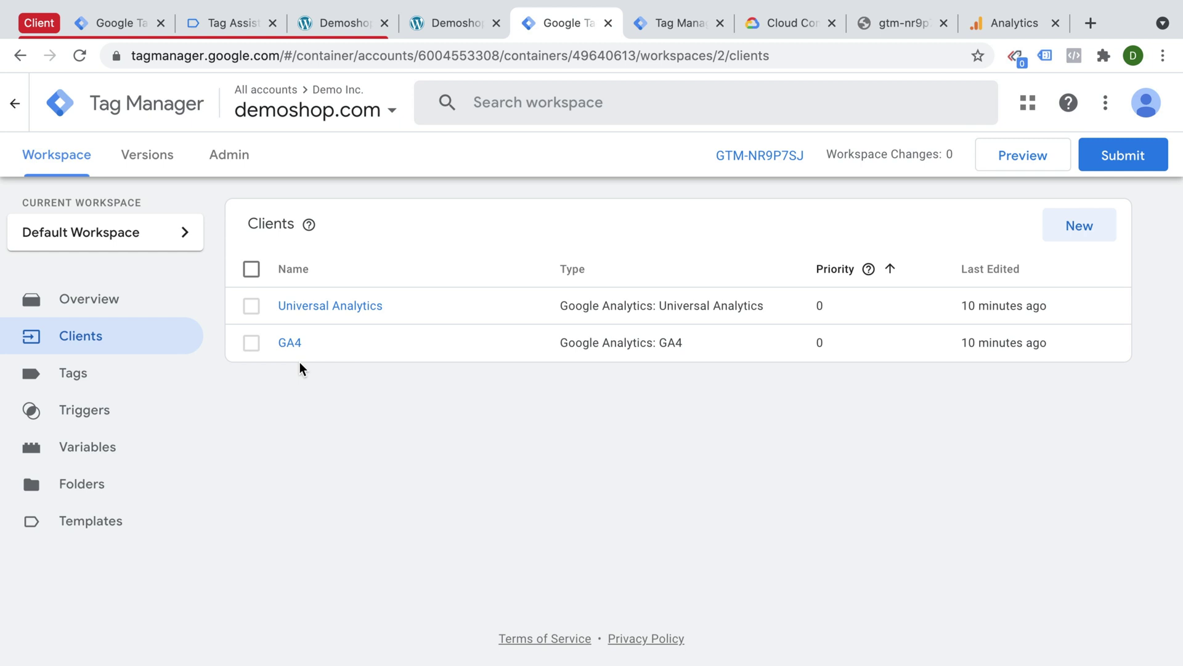
click(649, 35)
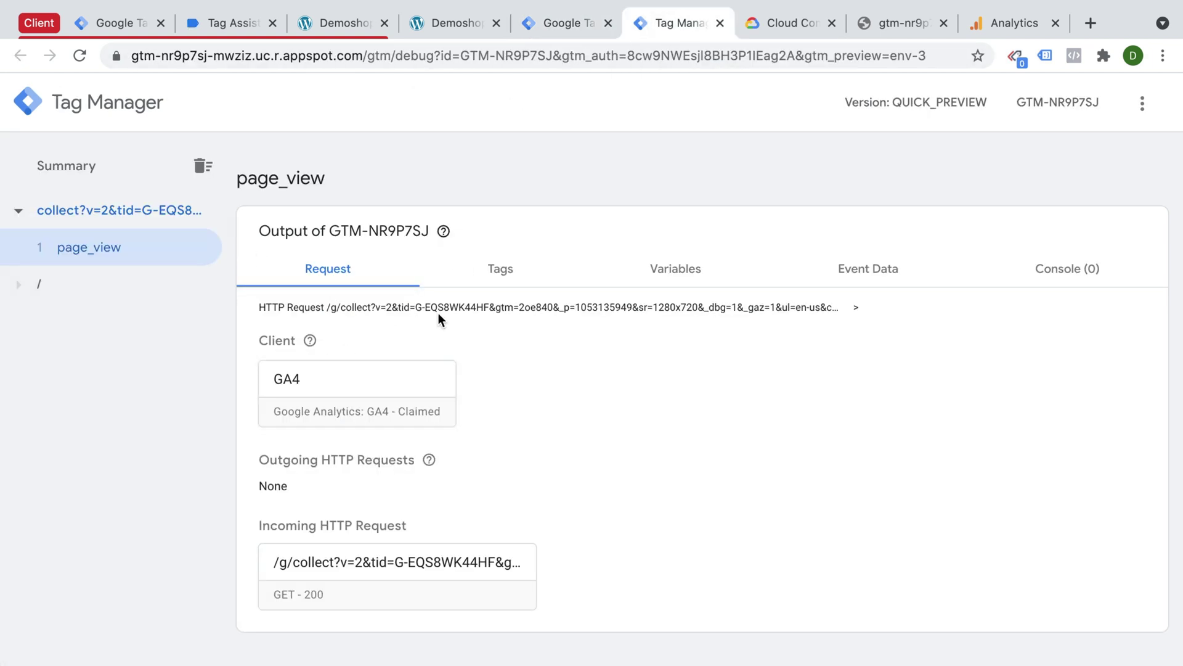
- Expand the page_view Event Data table and review every field, including the x-ga ones
click(871, 275)
scroll(519, 416, down, 3)
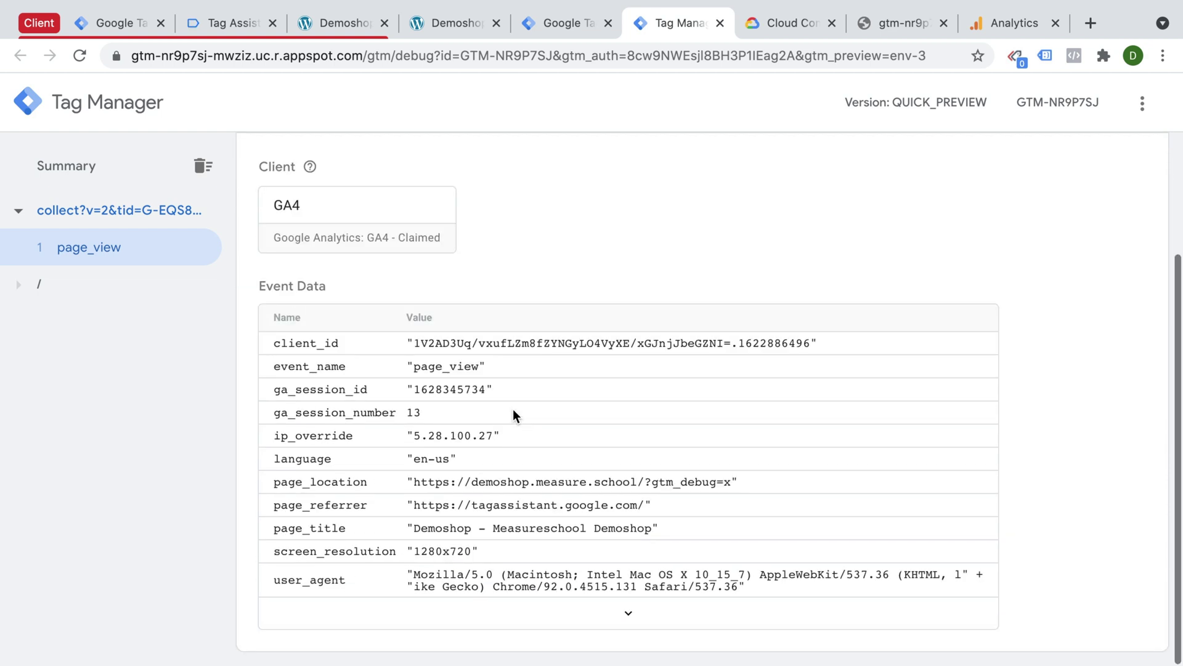
click(629, 612)
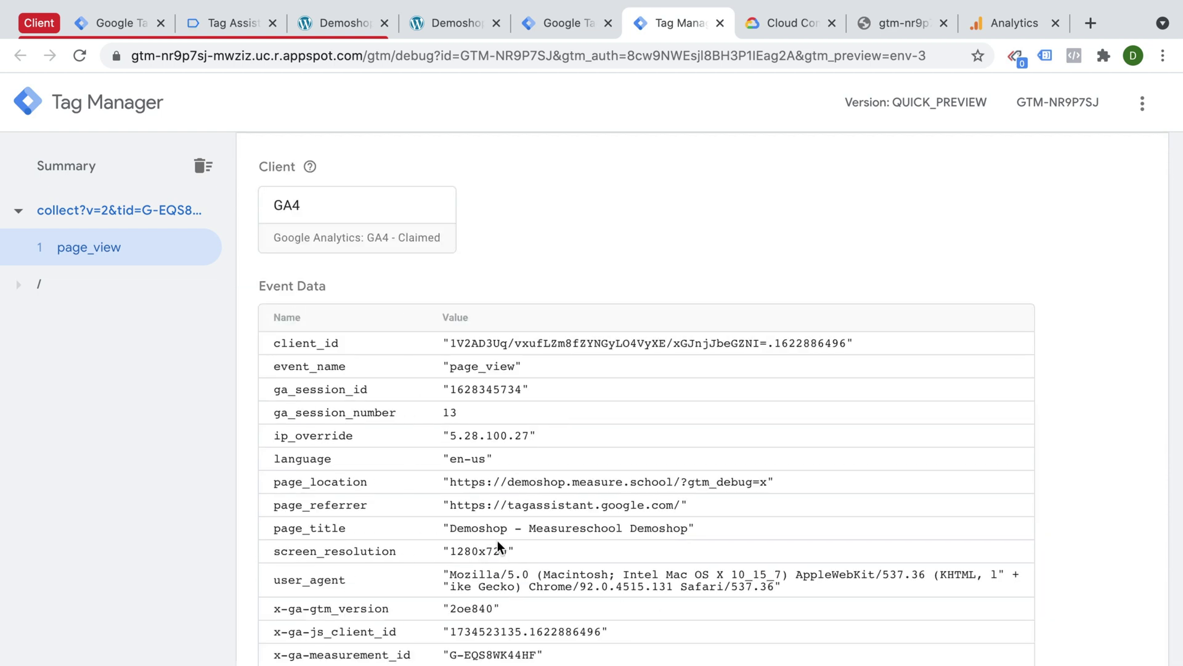
scroll(497, 540, down, 3)
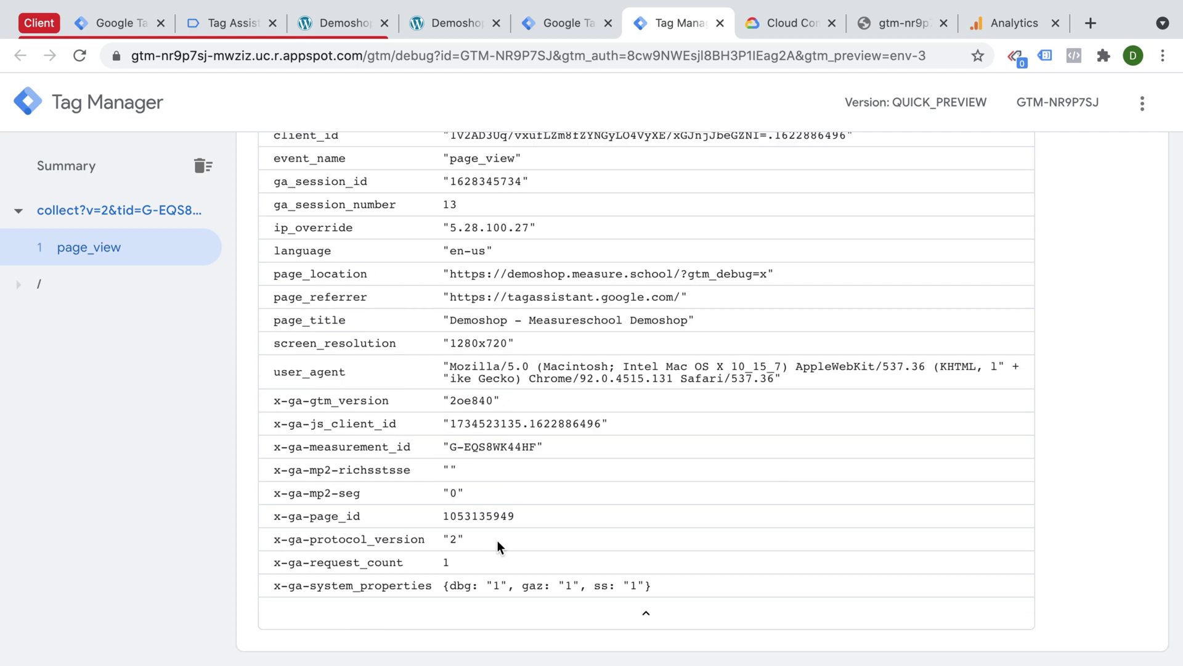
scroll(497, 540, up, 5)
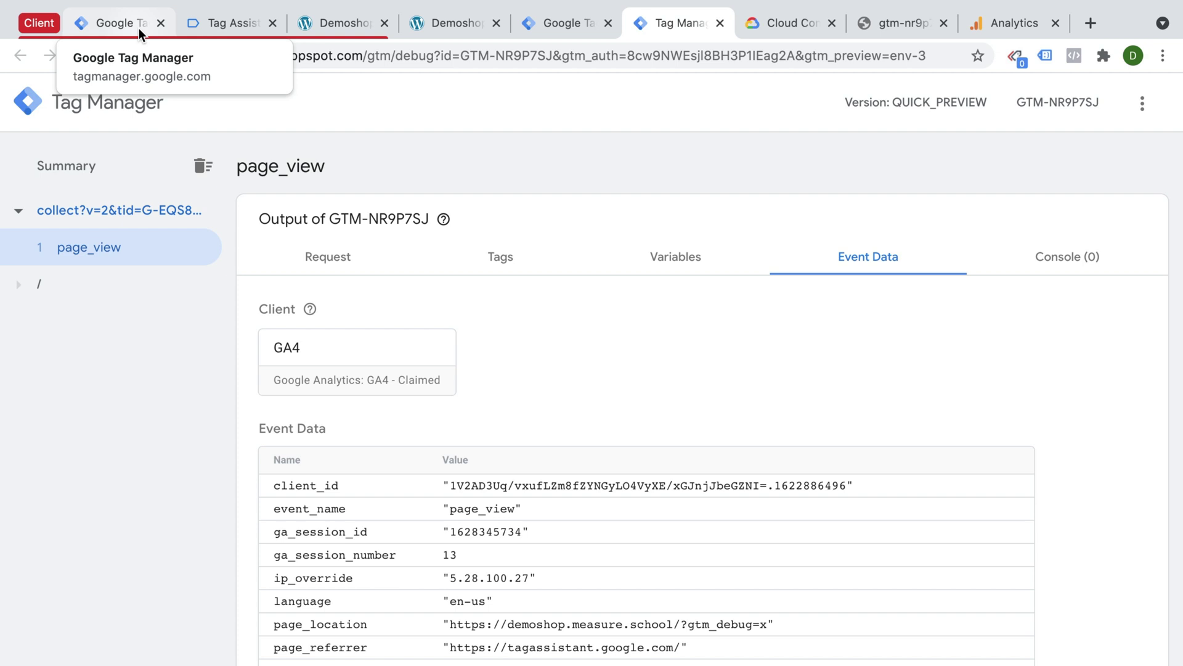
key(ctrl+shift+Tab)
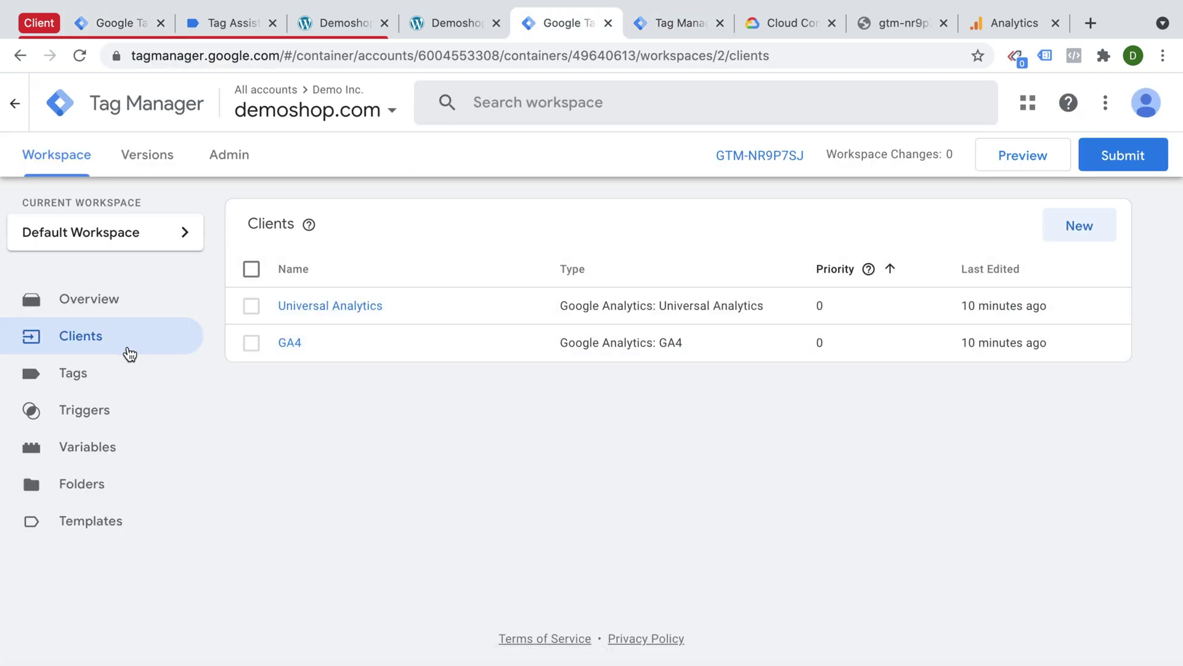
- Start a new Google Analytics: GA4 tag, leaving the Event Name at its default
click(82, 387)
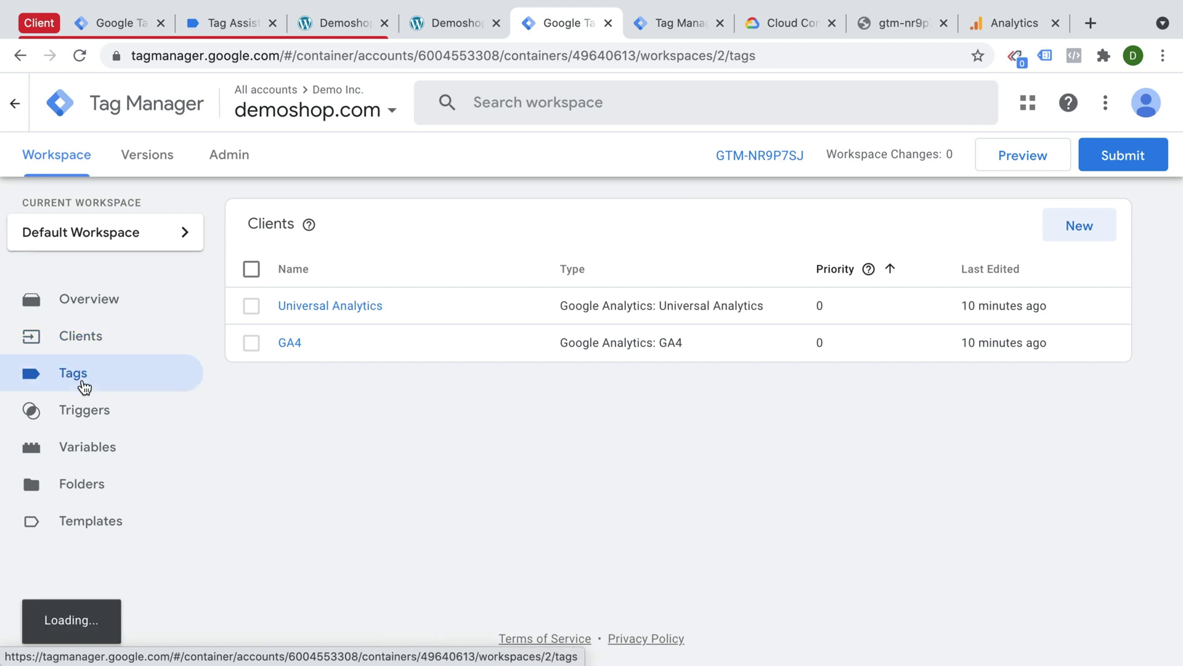
click(1085, 225)
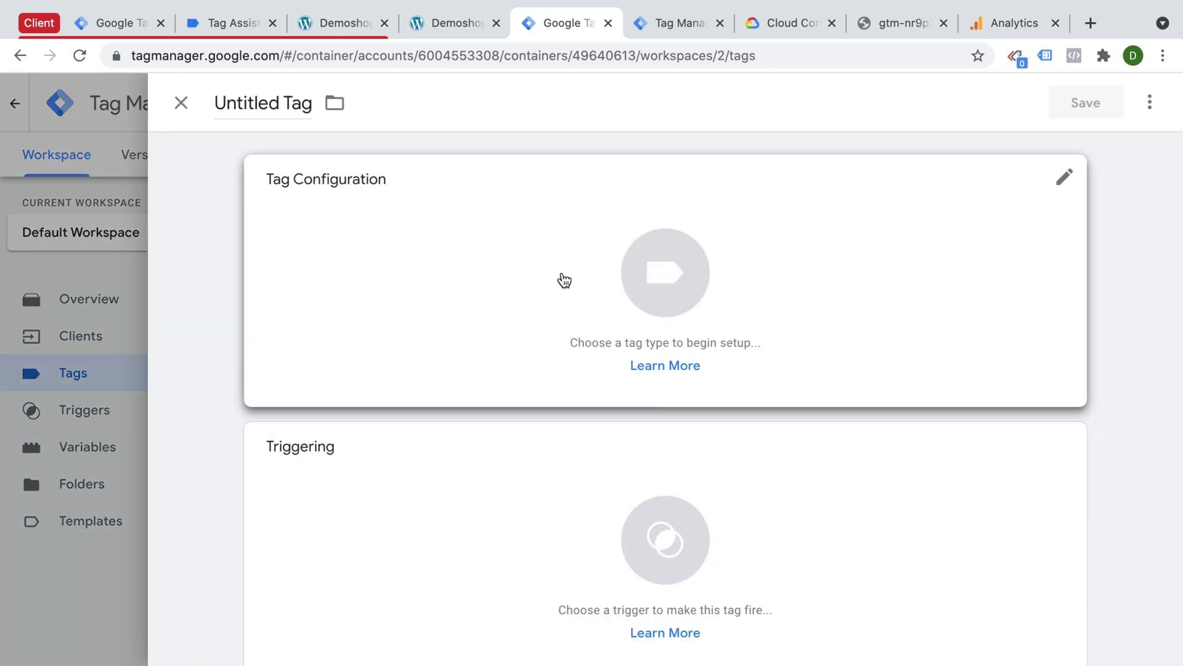
click(564, 280)
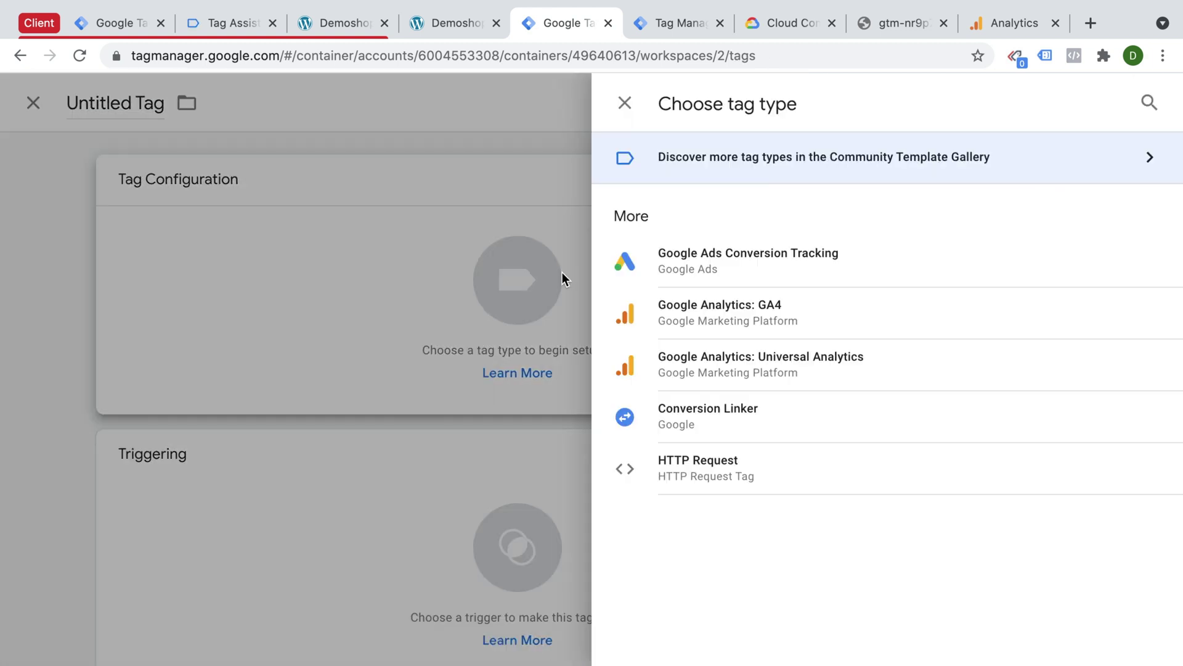
click(714, 315)
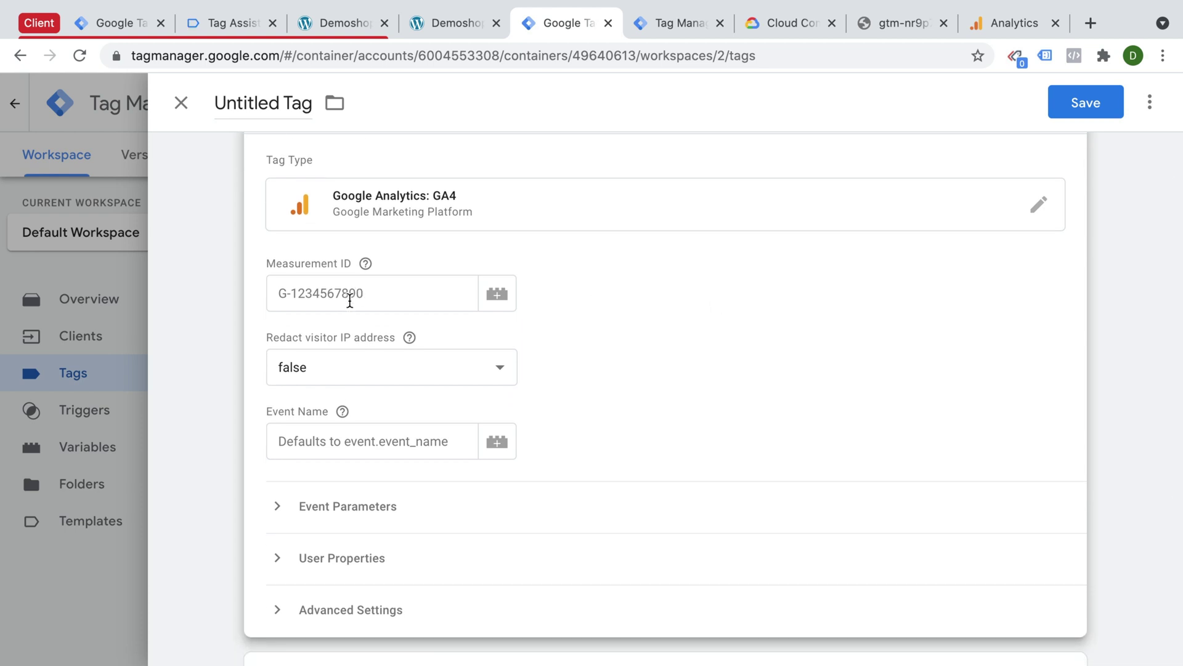
click(350, 300)
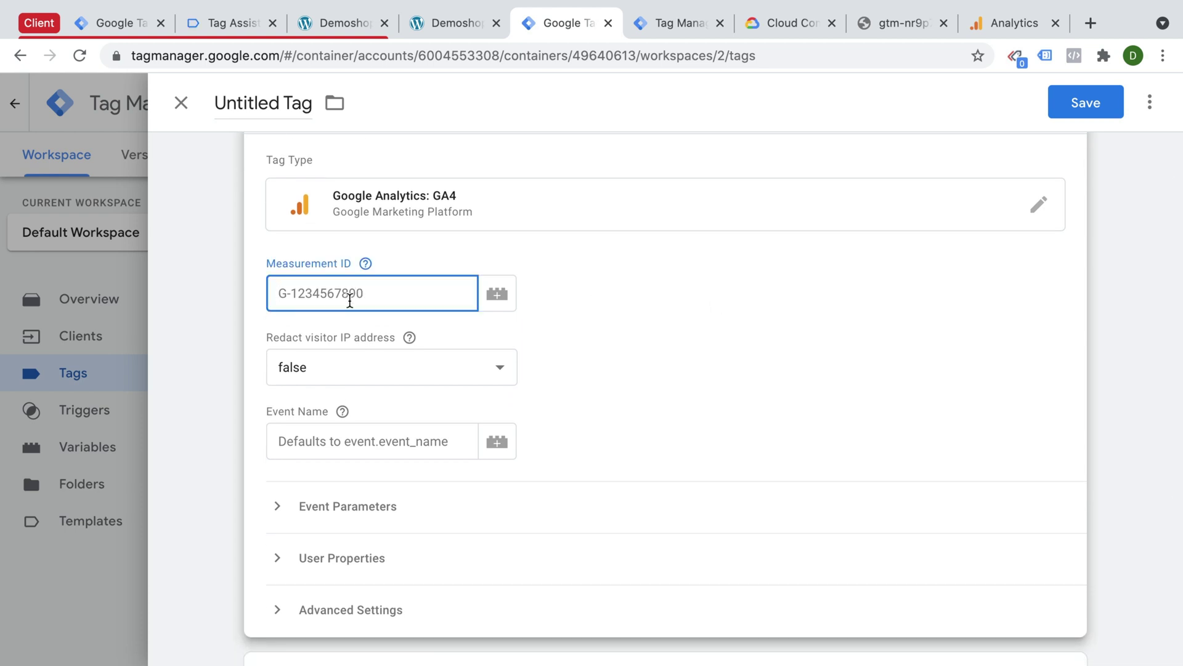
click(320, 443)
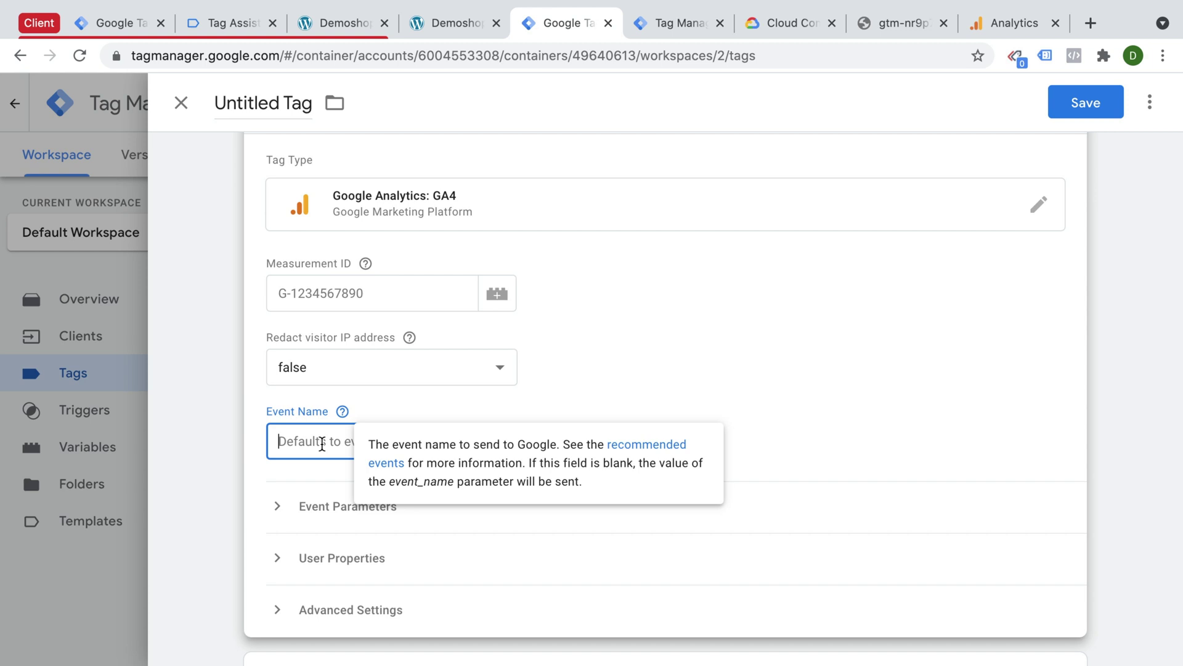
click(453, 326)
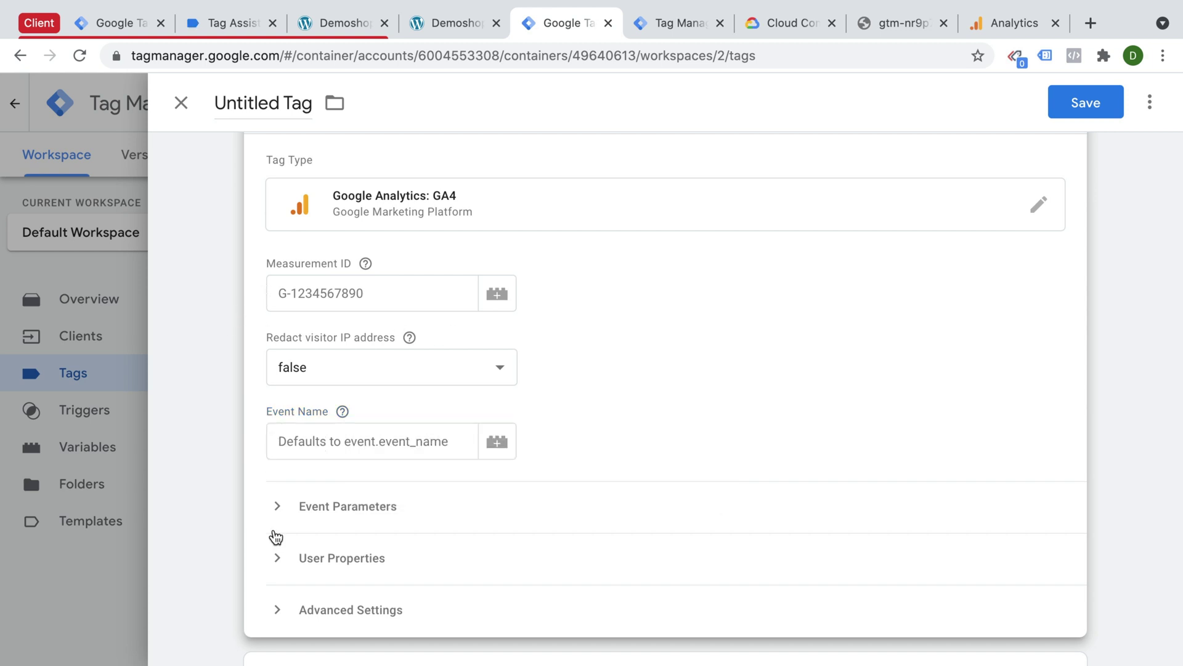
scroll(249, 471, down, 1)
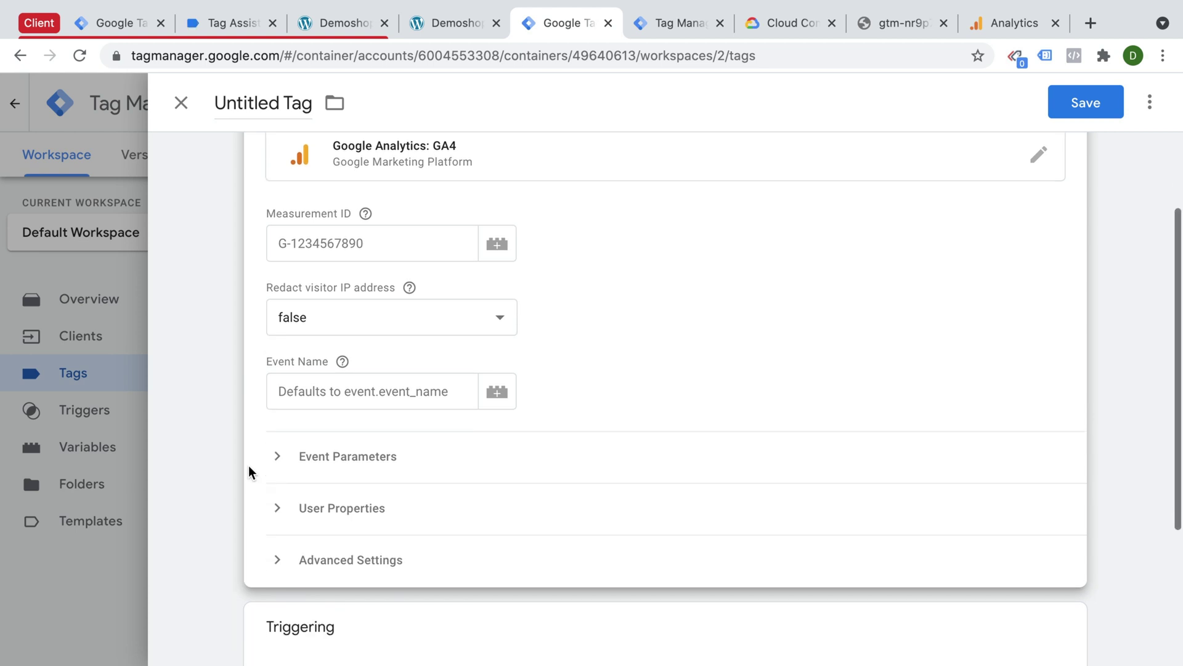
scroll(249, 466, down, 4)
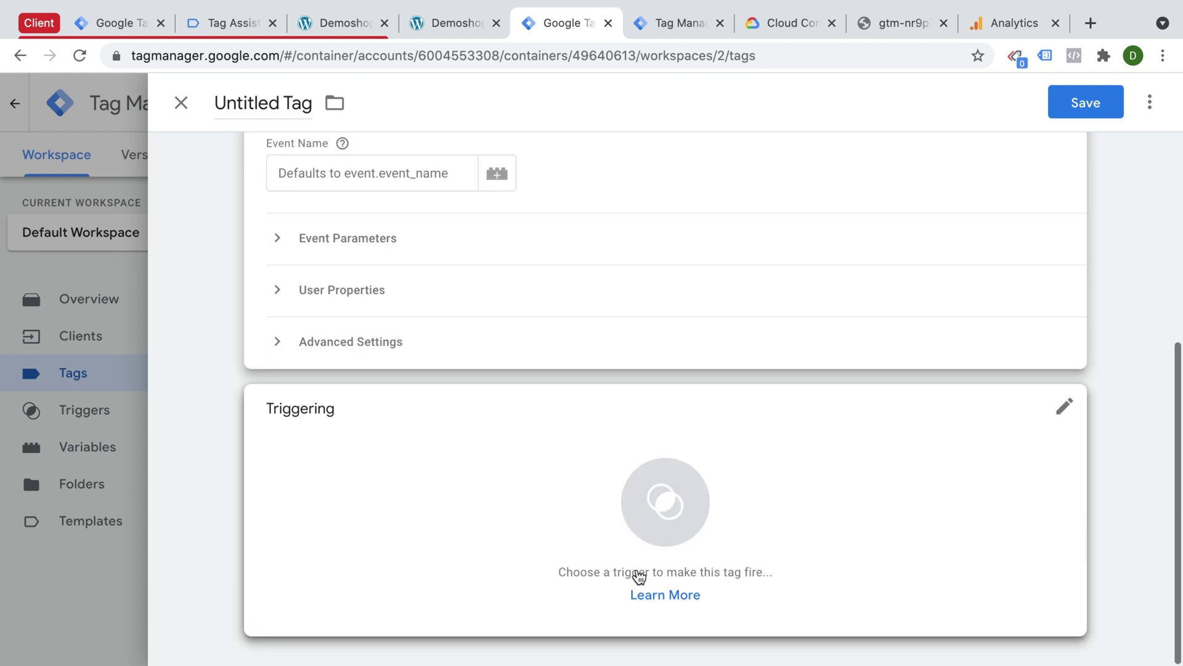
- Add the All Pages firing trigger, rename the tag 'GA4 - Pageview', and save it
click(532, 544)
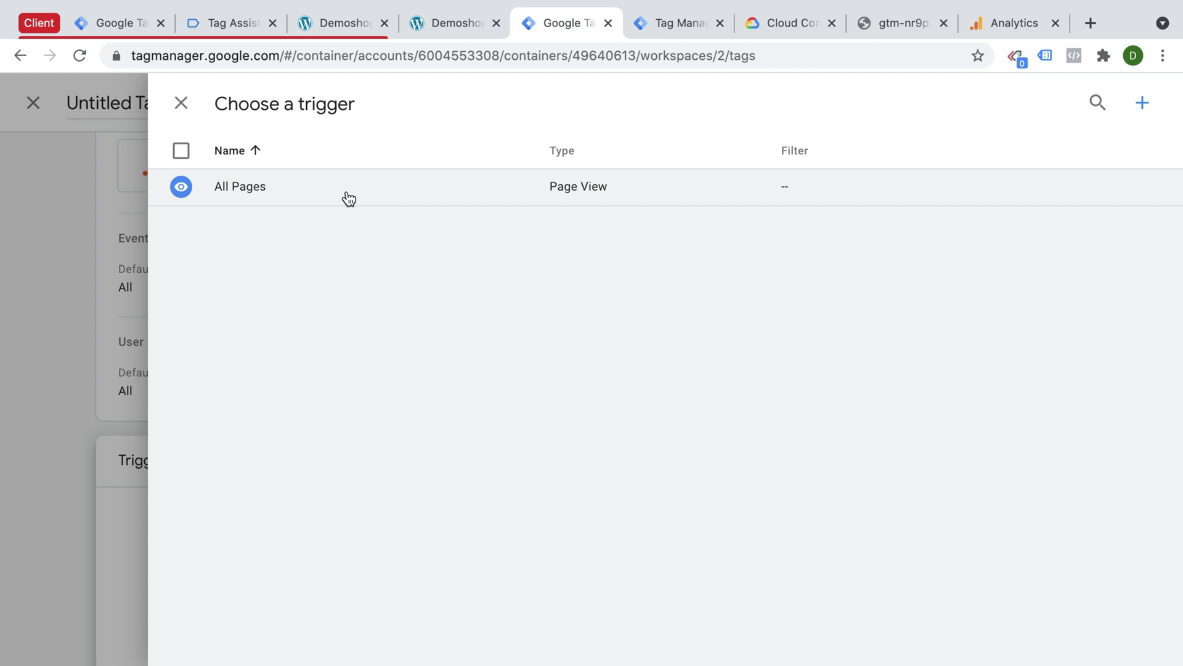
click(192, 191)
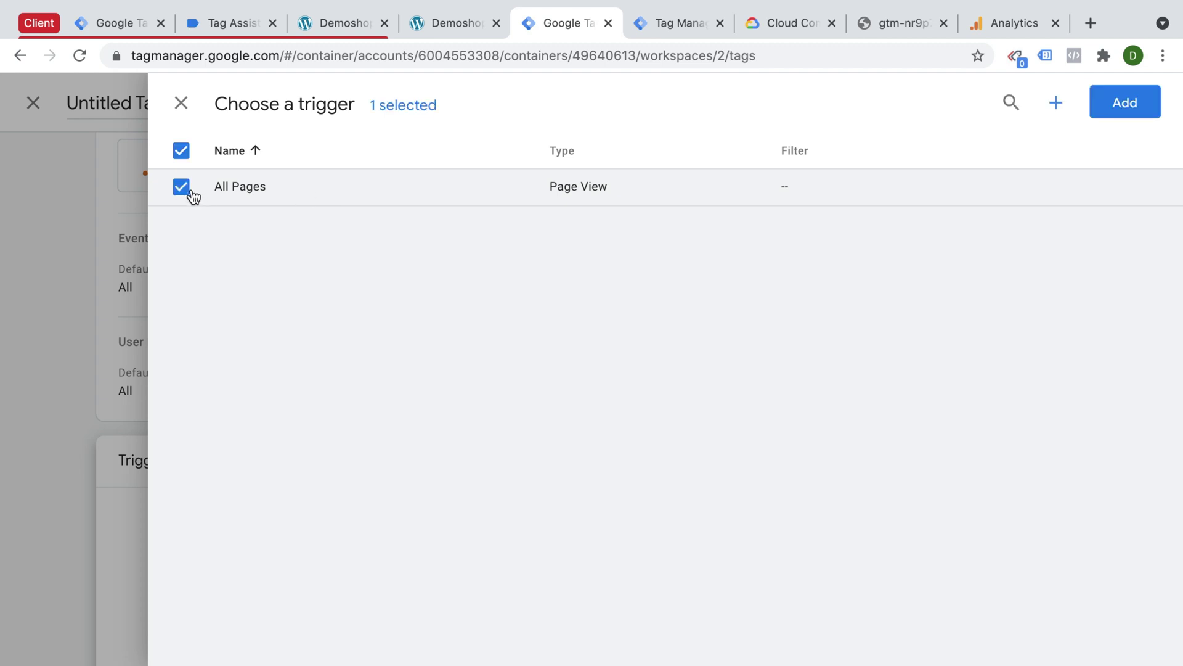
click(1120, 105)
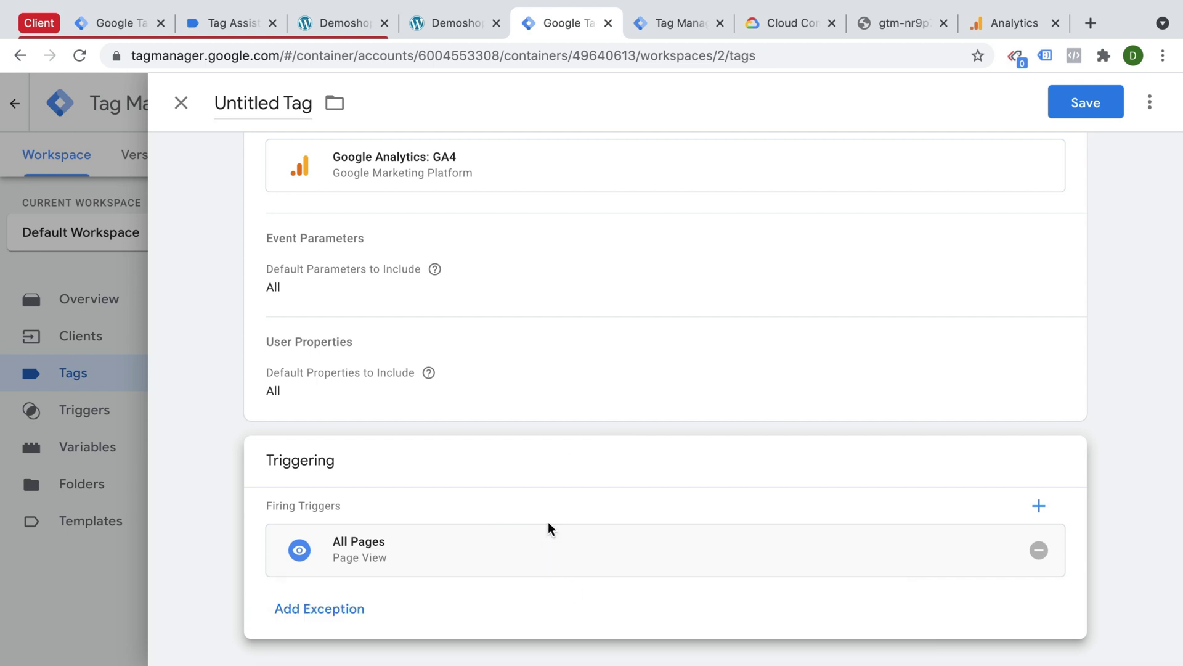
scroll(548, 522, up, 2)
click(243, 103)
double_click(244, 103)
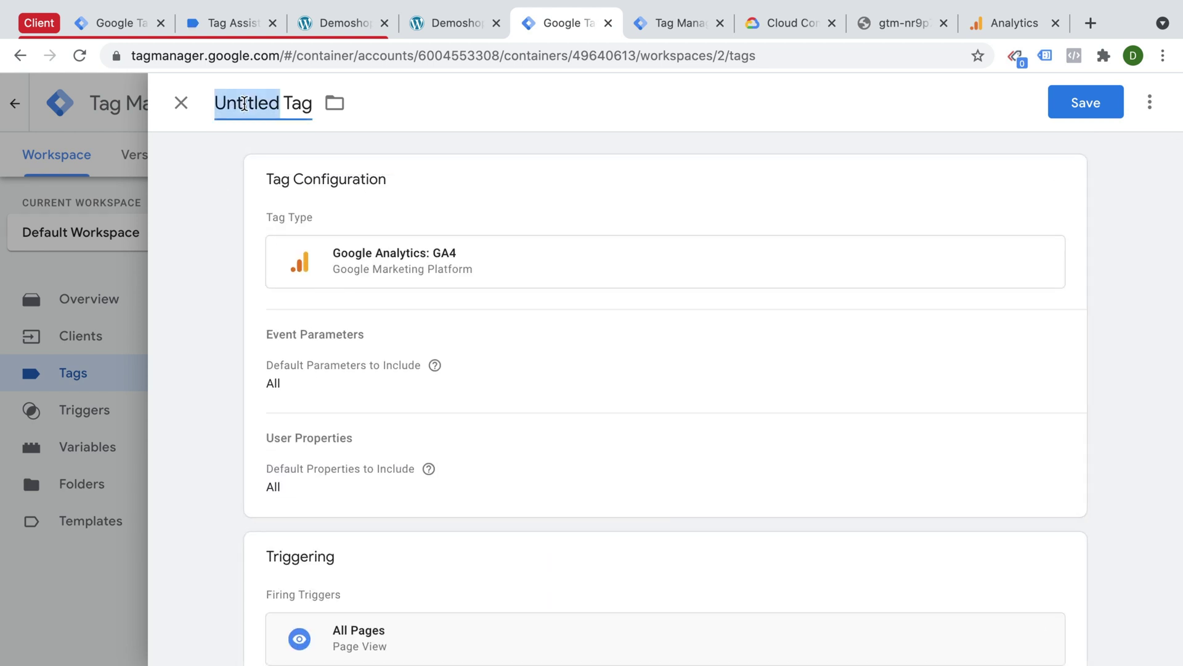
triple_click(244, 104)
text(GA4 - )
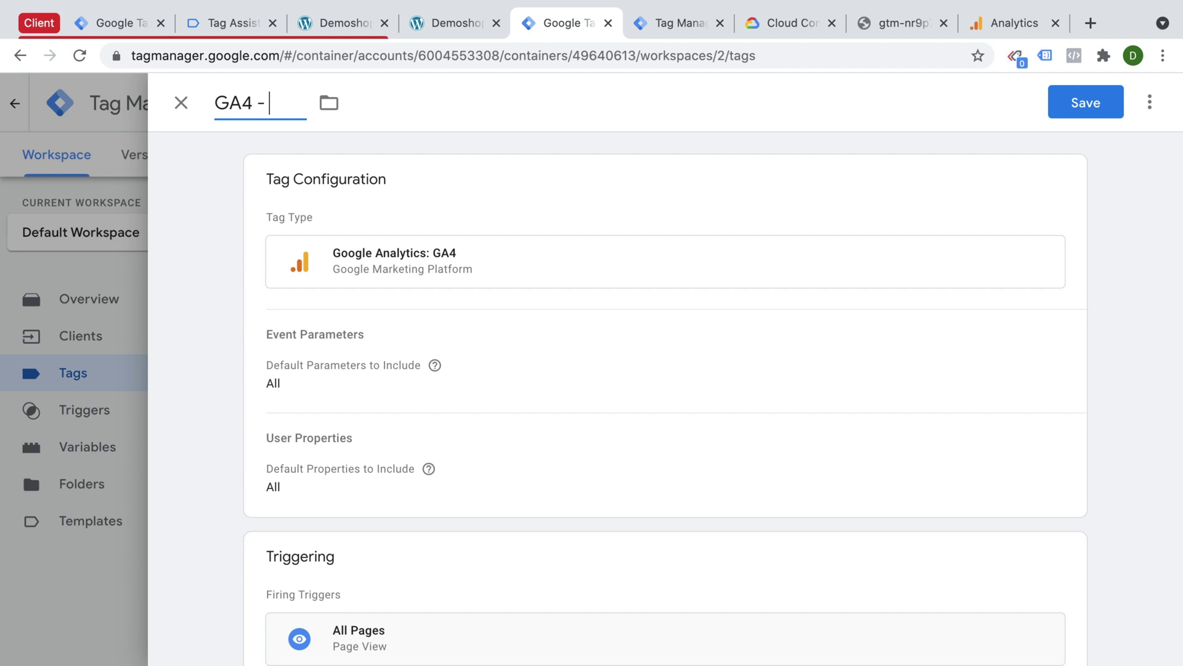
text(Pageview)
click(1086, 103)
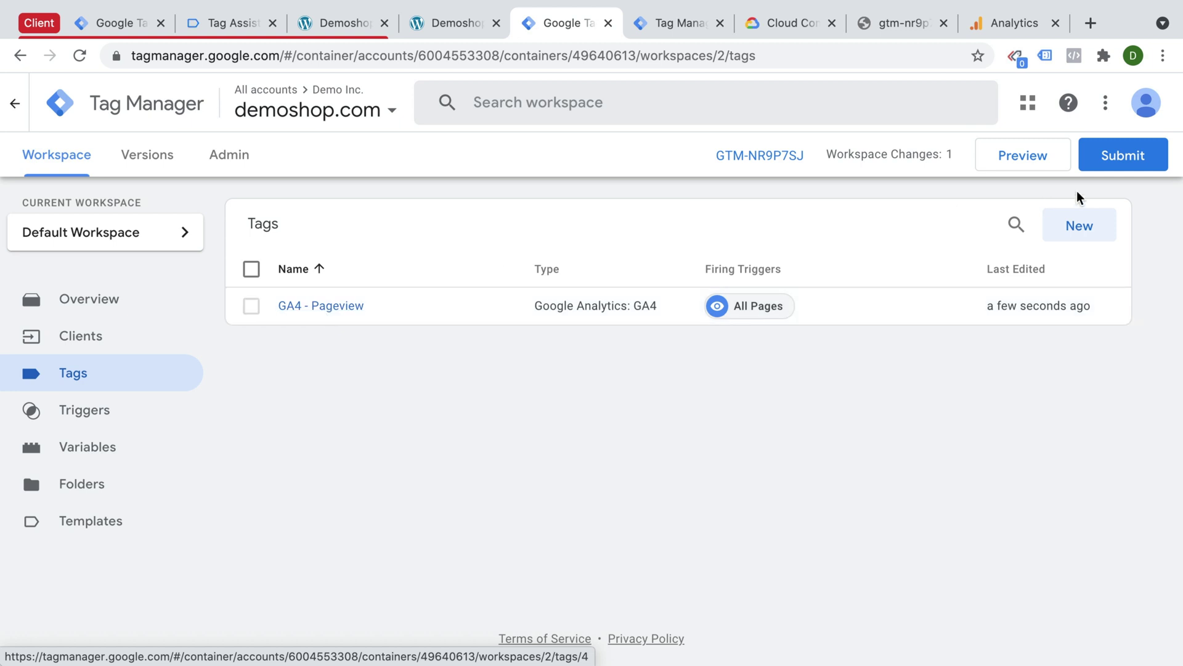
- Start the server container preview and reload the Demoshop page to send a fresh hit
click(1038, 162)
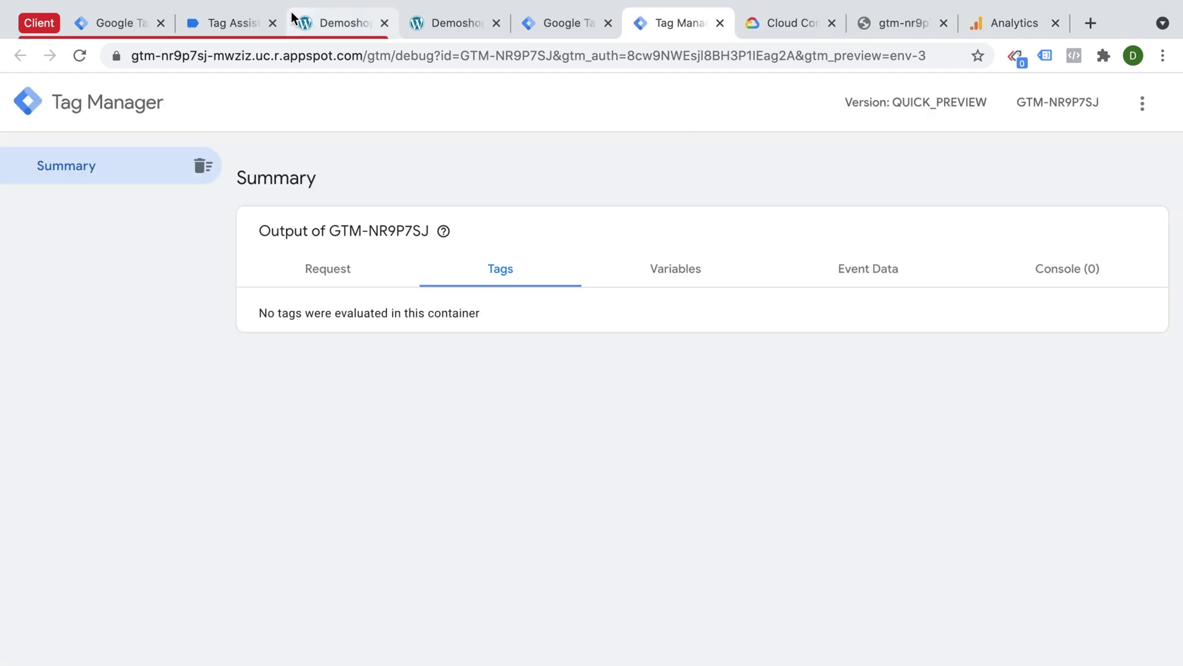
click(323, 20)
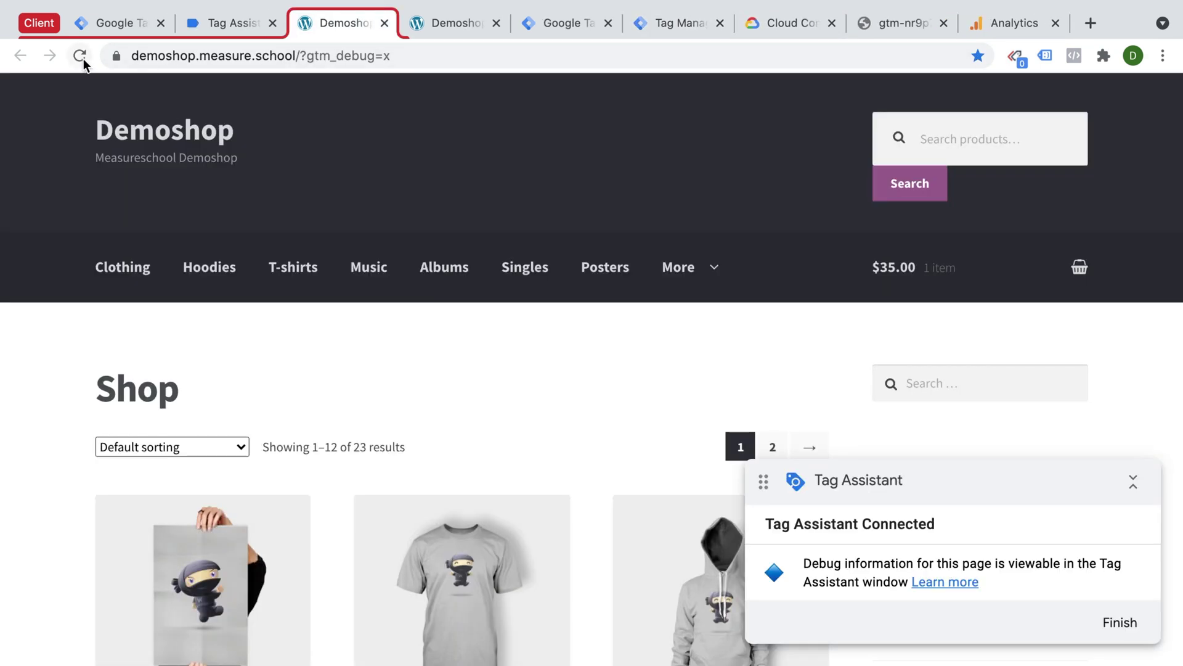
click(79, 55)
click(497, 23)
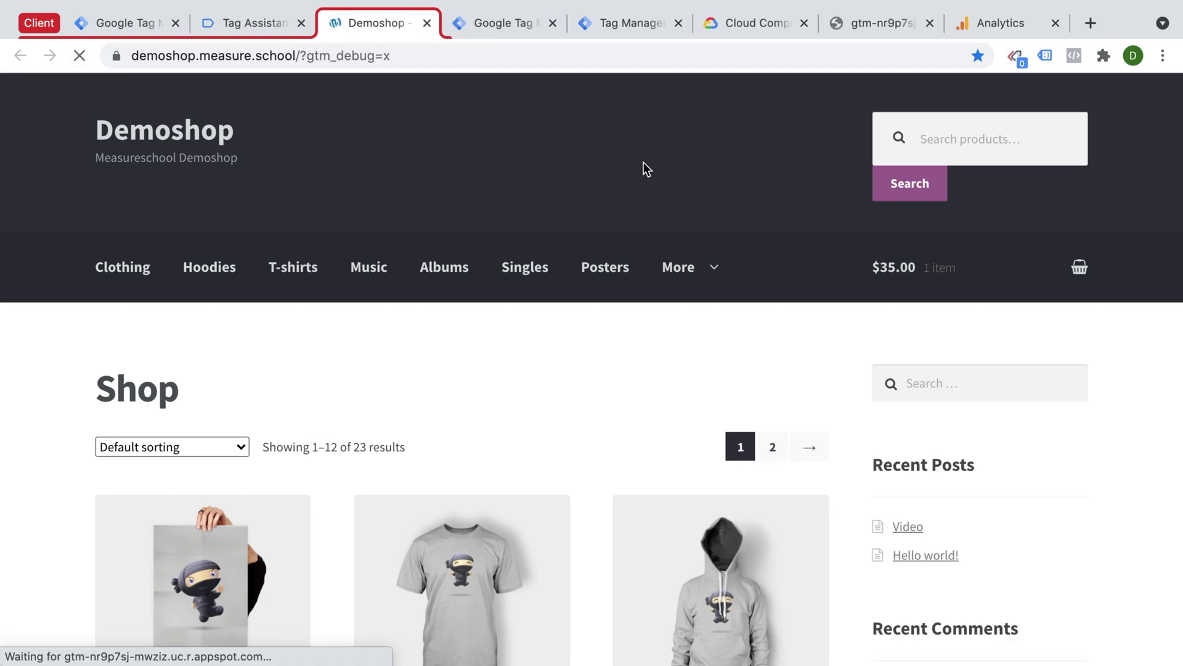
- Open the page_view request in the server preview and confirm GA4 - Pageview fired
click(651, 23)
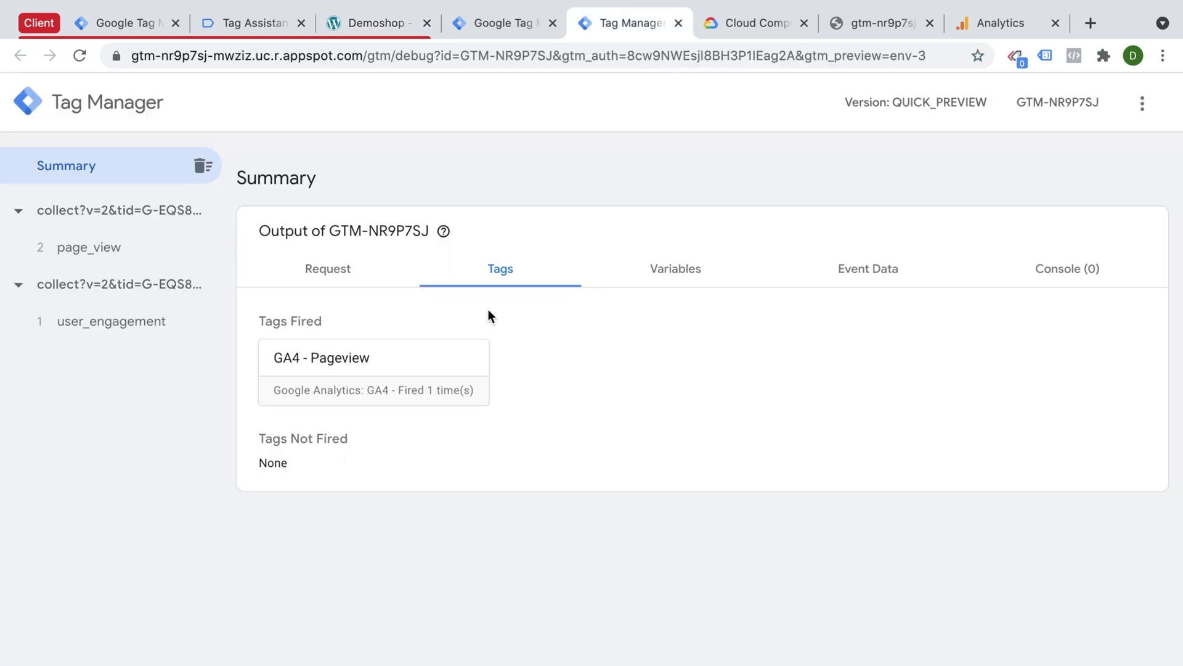
click(327, 269)
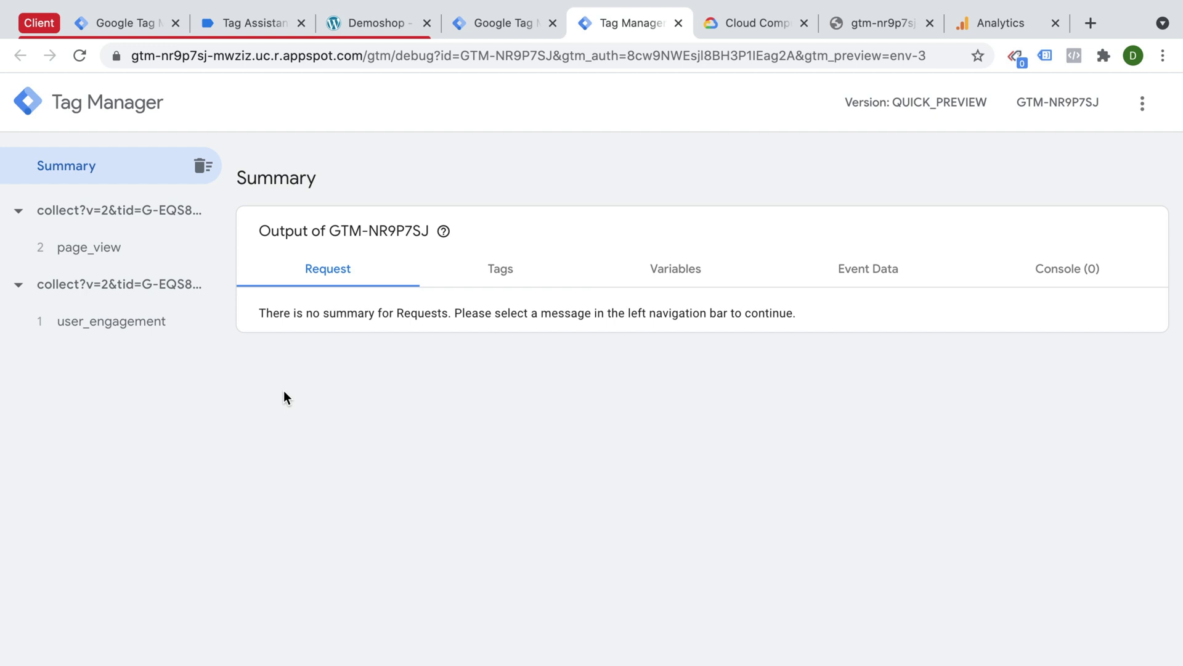
click(89, 247)
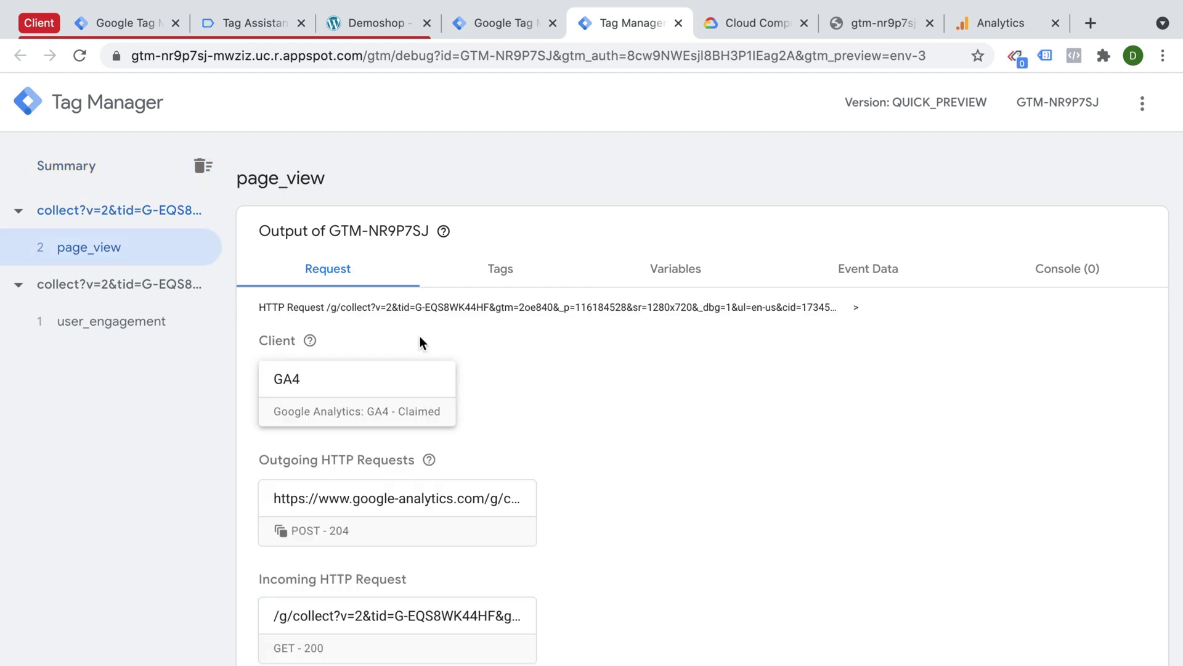
click(516, 271)
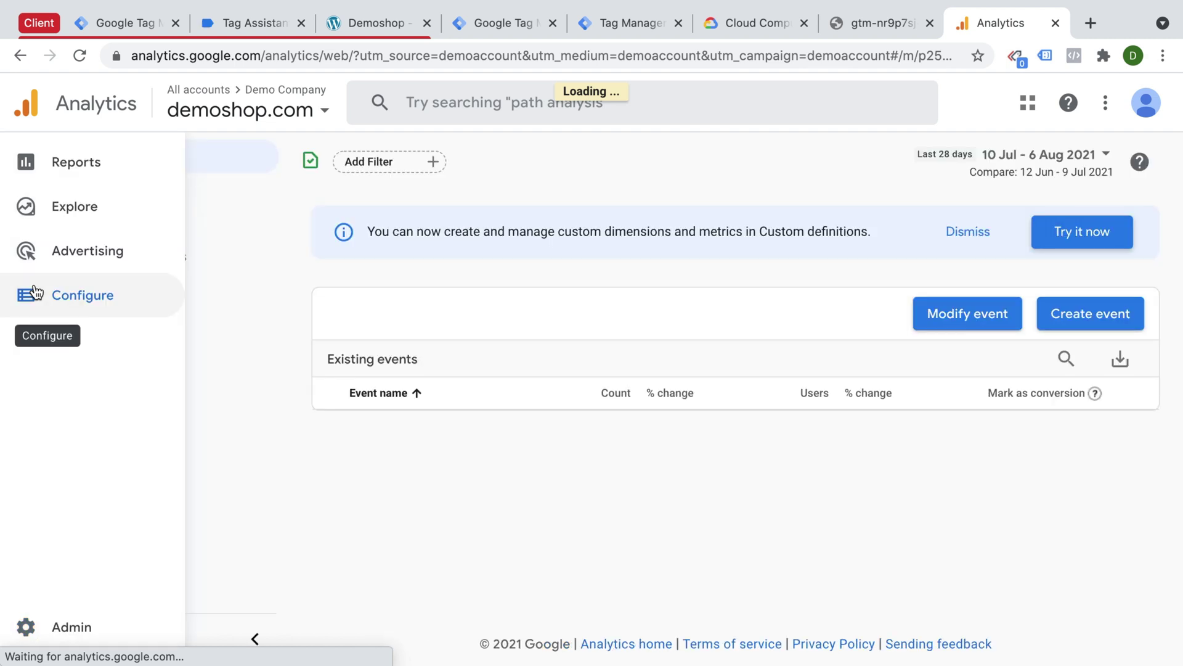
- Inspect the page_view event's parameters in GA4 DebugView, then return to the Tag Manager tags list
click(105, 301)
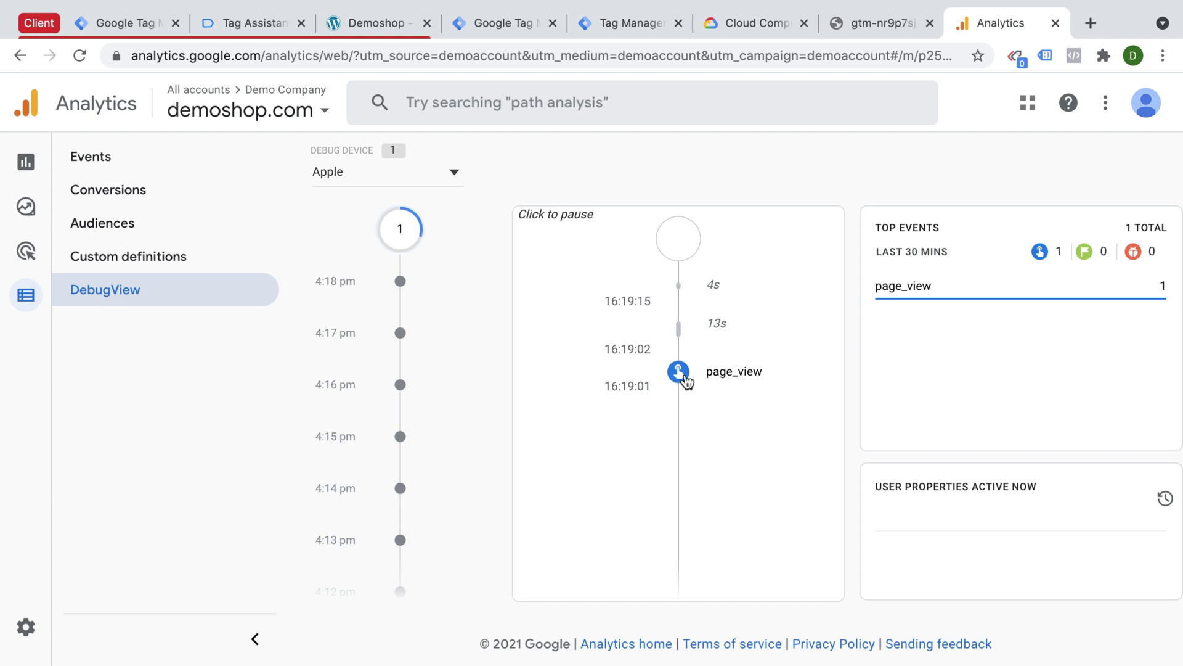
click(679, 371)
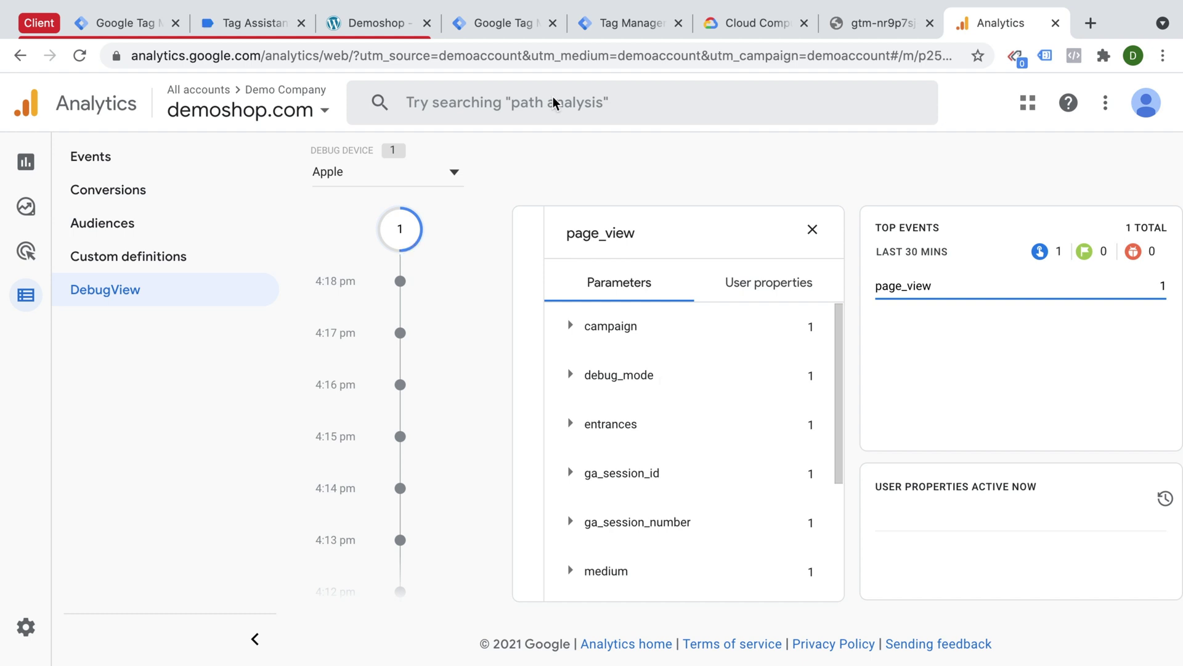
click(512, 22)
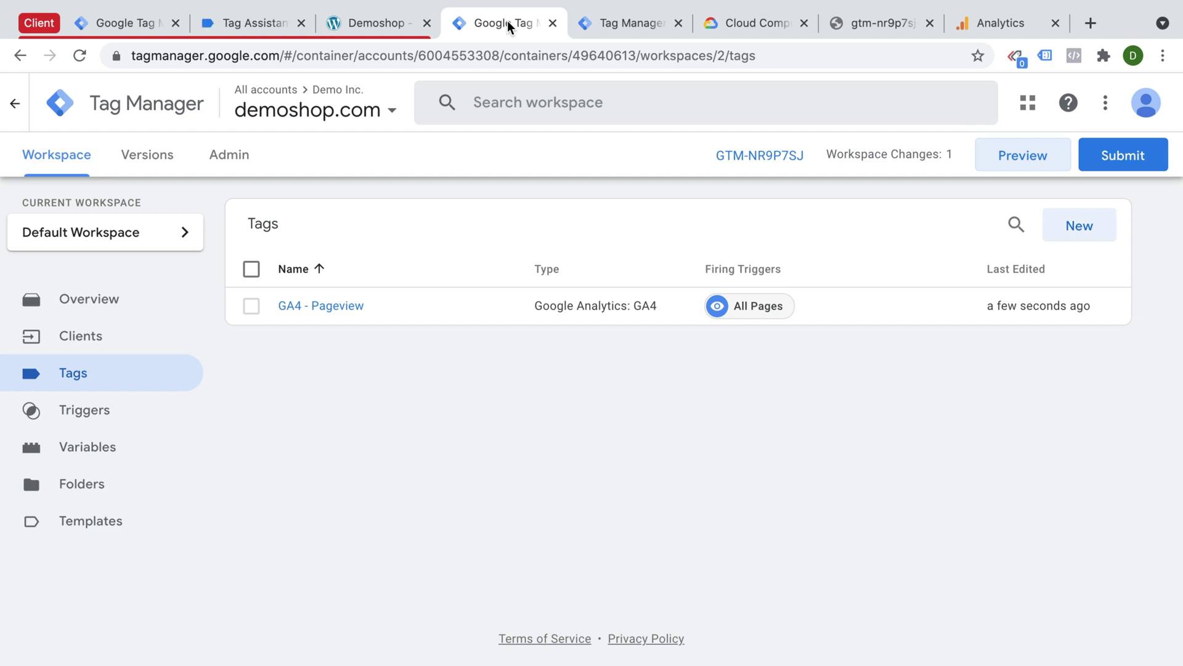
- Inspect the appspot Server container URL in Container Settings, then move to the Google Cloud console
click(240, 153)
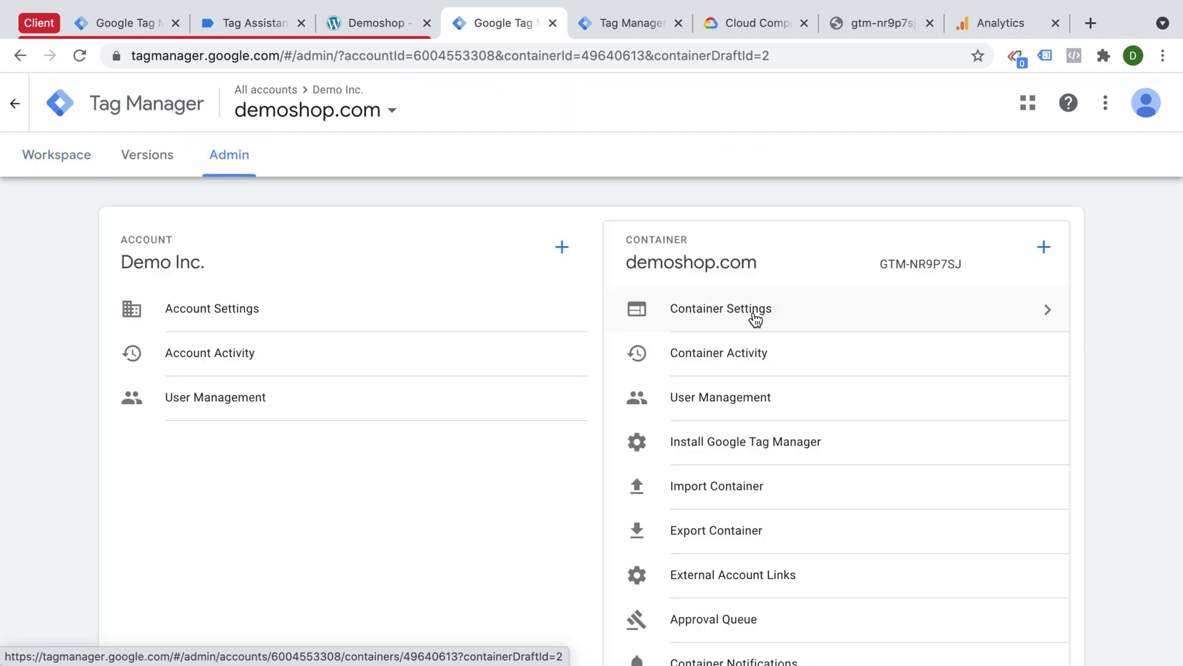
click(753, 315)
scroll(753, 317, down, 2)
click(231, 392)
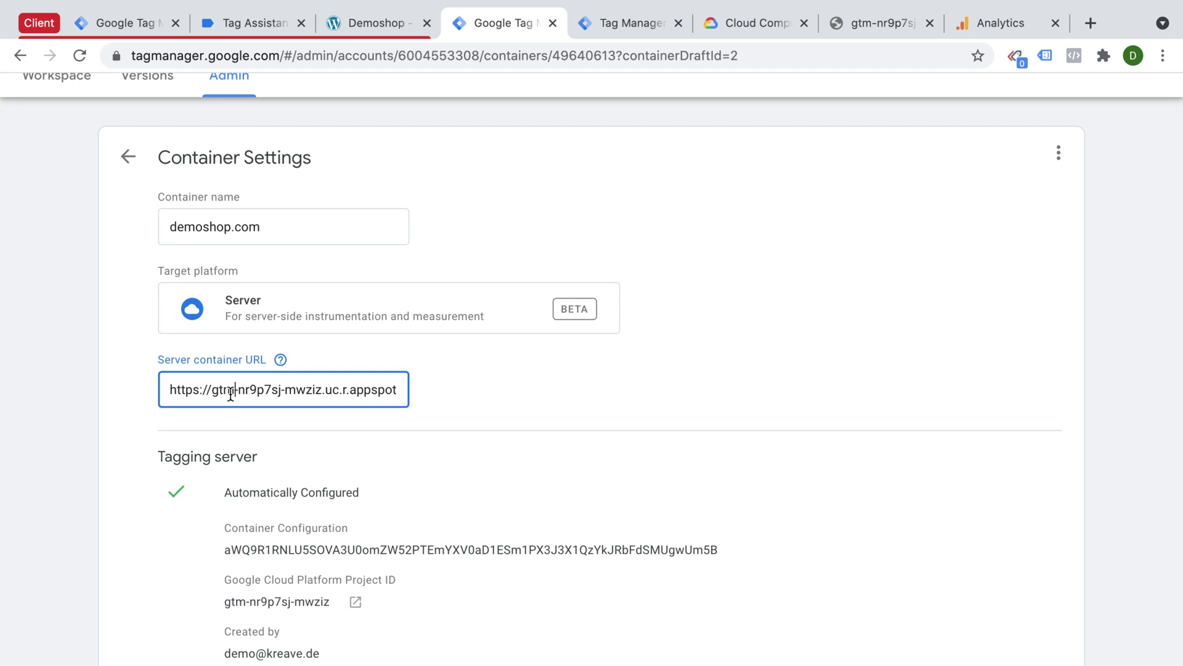
drag(174, 390, 478, 391)
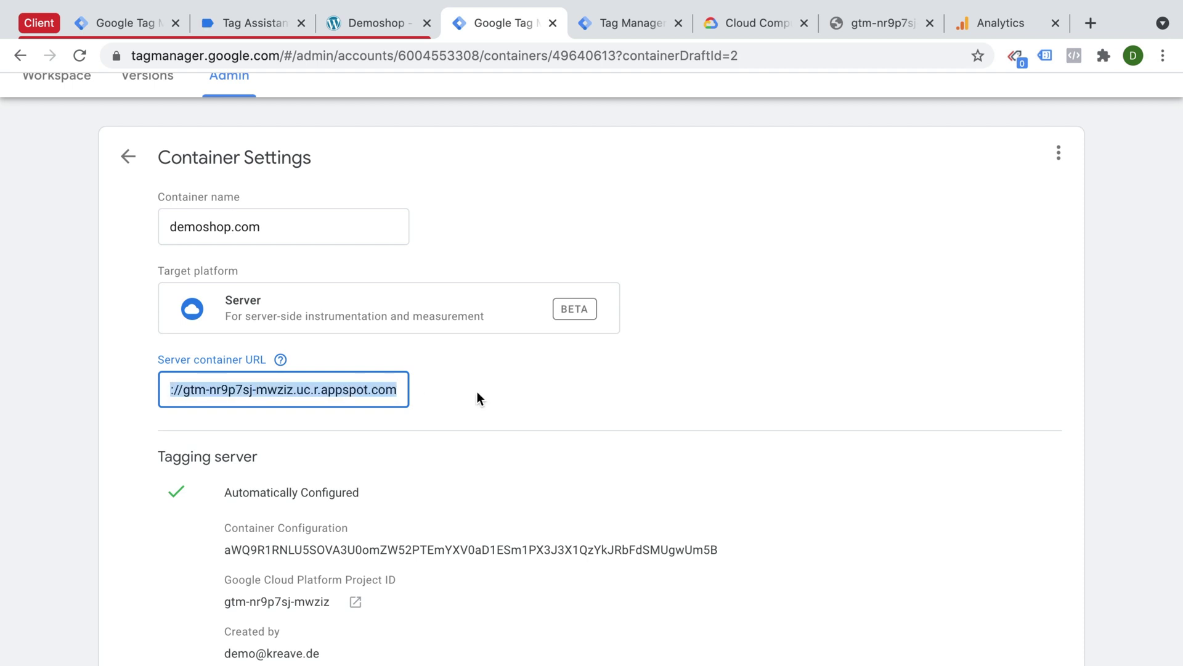
click(362, 389)
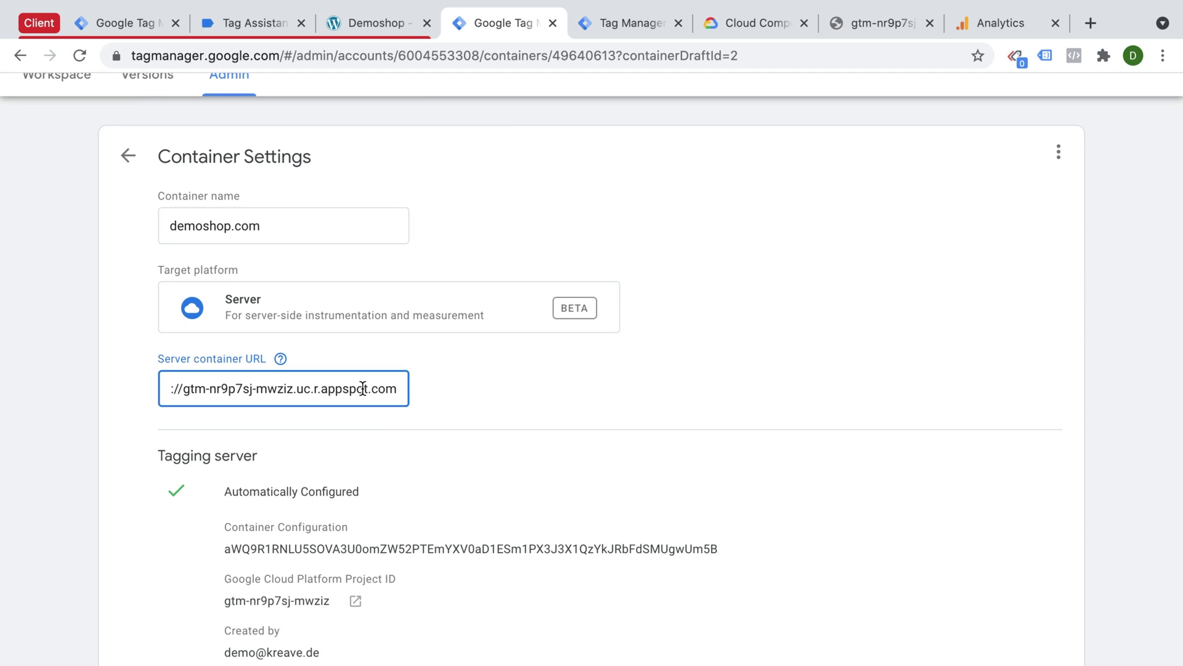
scroll(362, 388, down, 3)
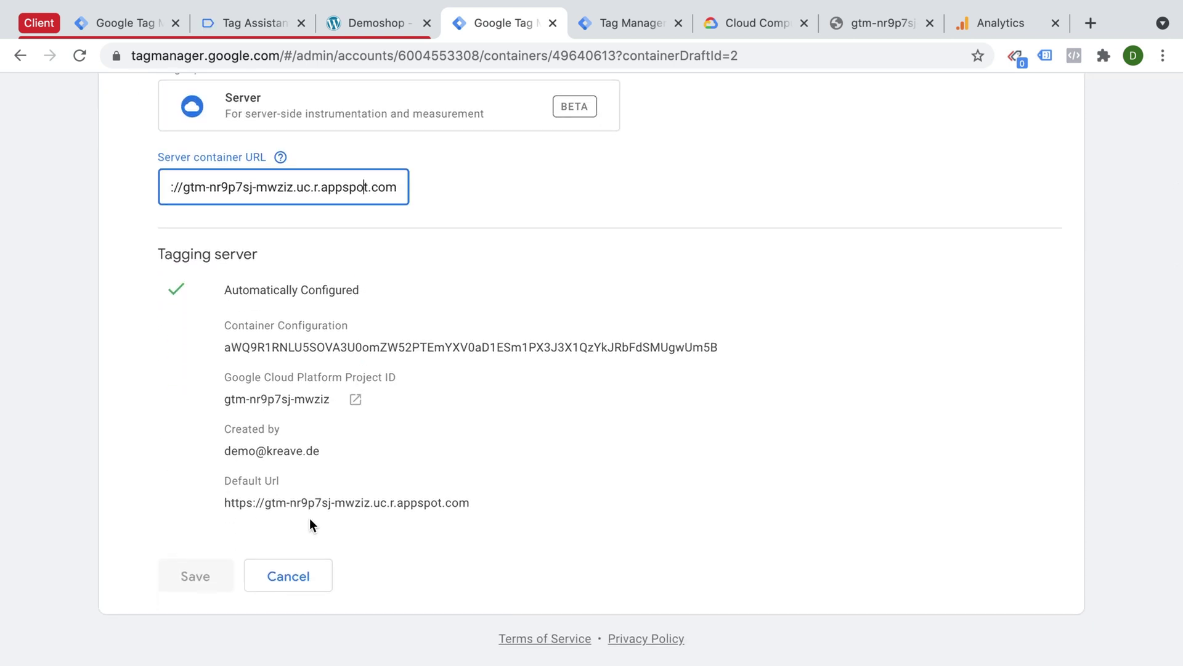
scroll(309, 518, up, 5)
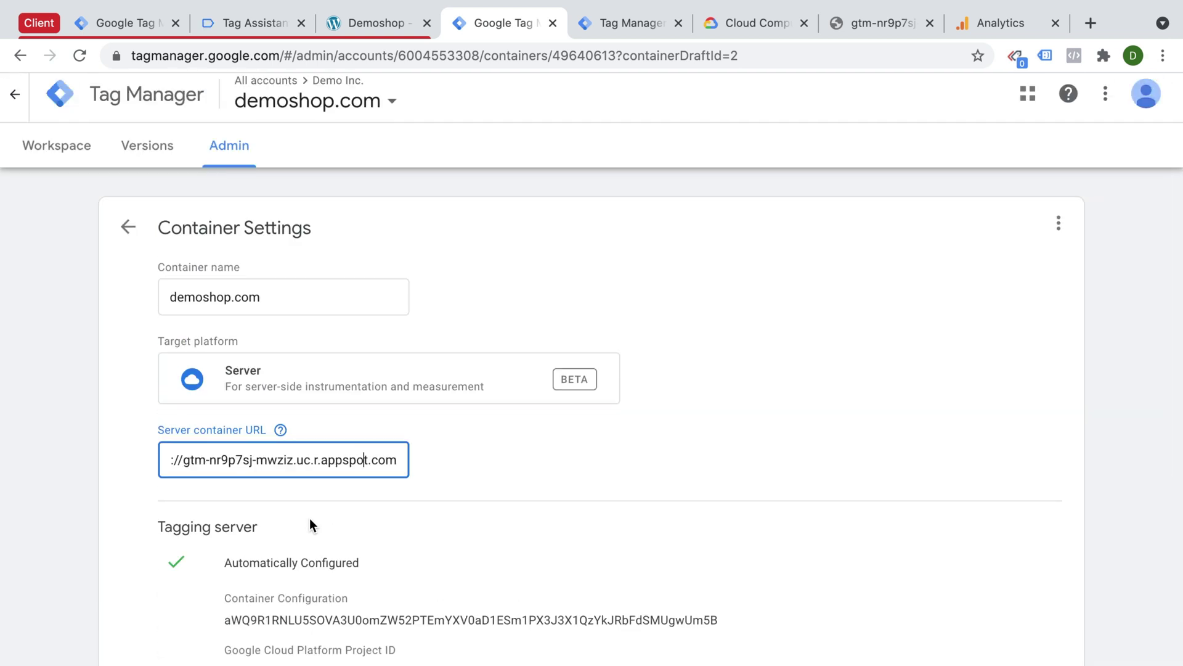
click(726, 27)
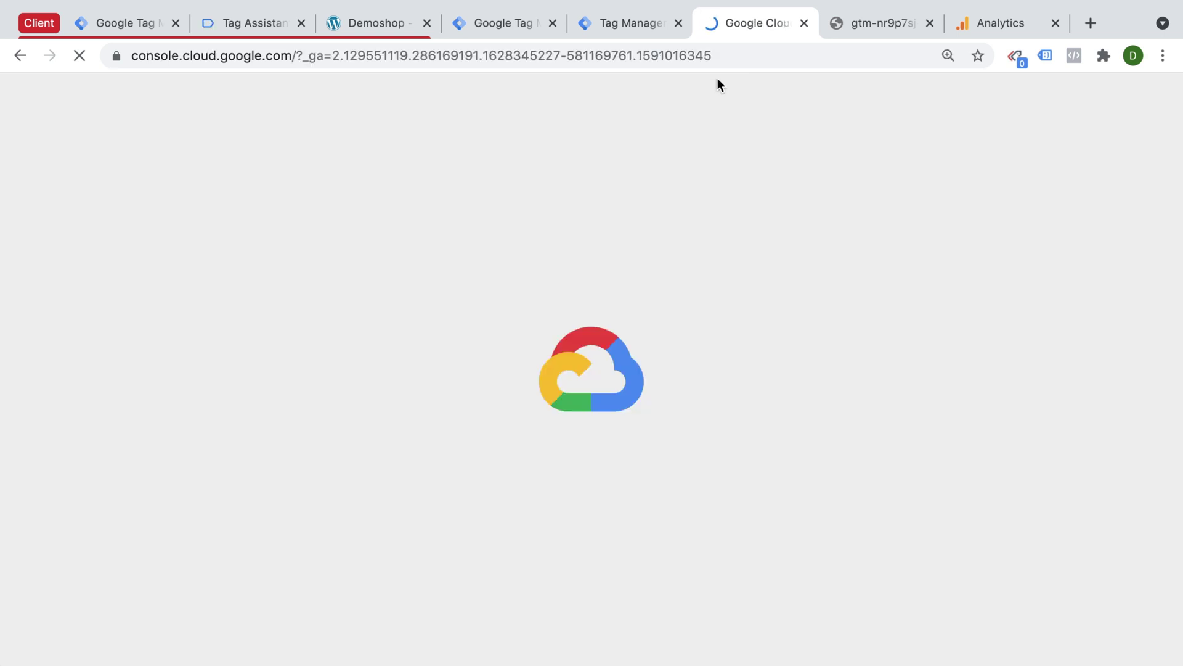
- View the Google Cloud Demo project dashboard, then return to the workspace overview listing GA4 - Pageview
click(612, 31)
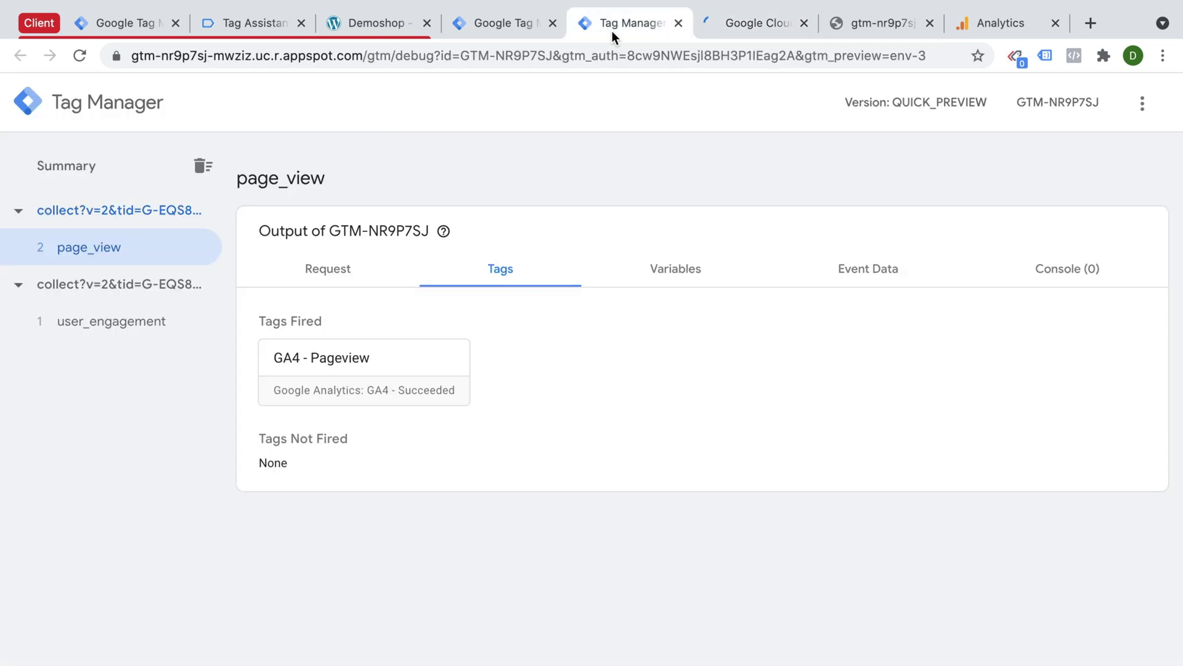
click(511, 27)
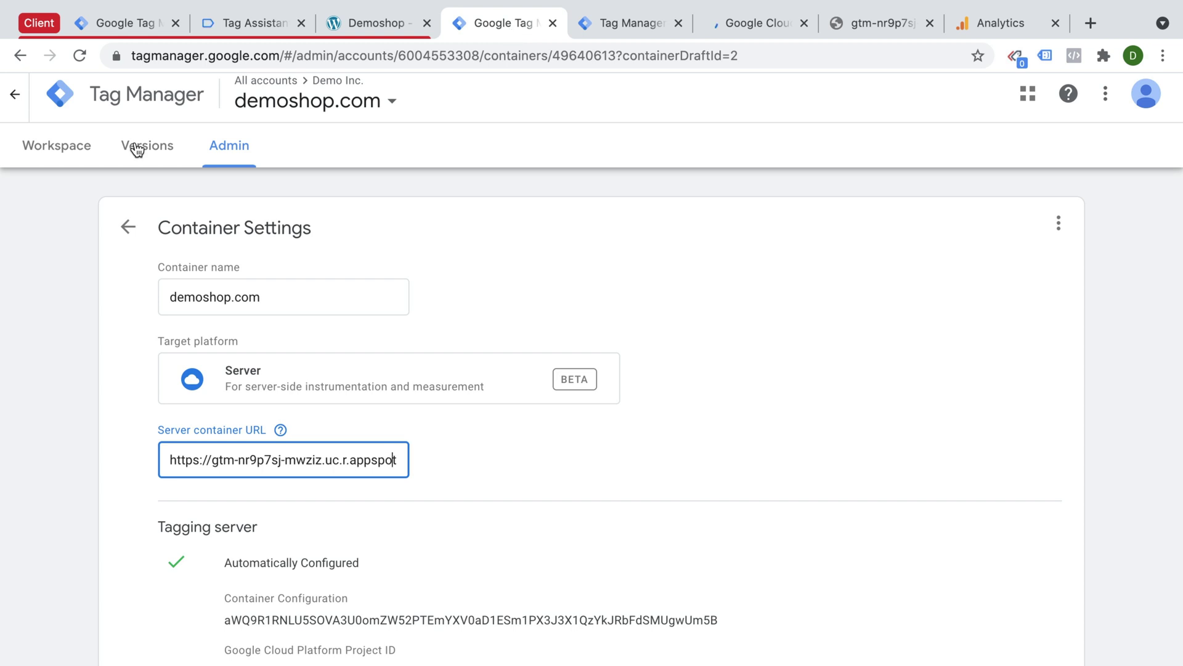
click(76, 161)
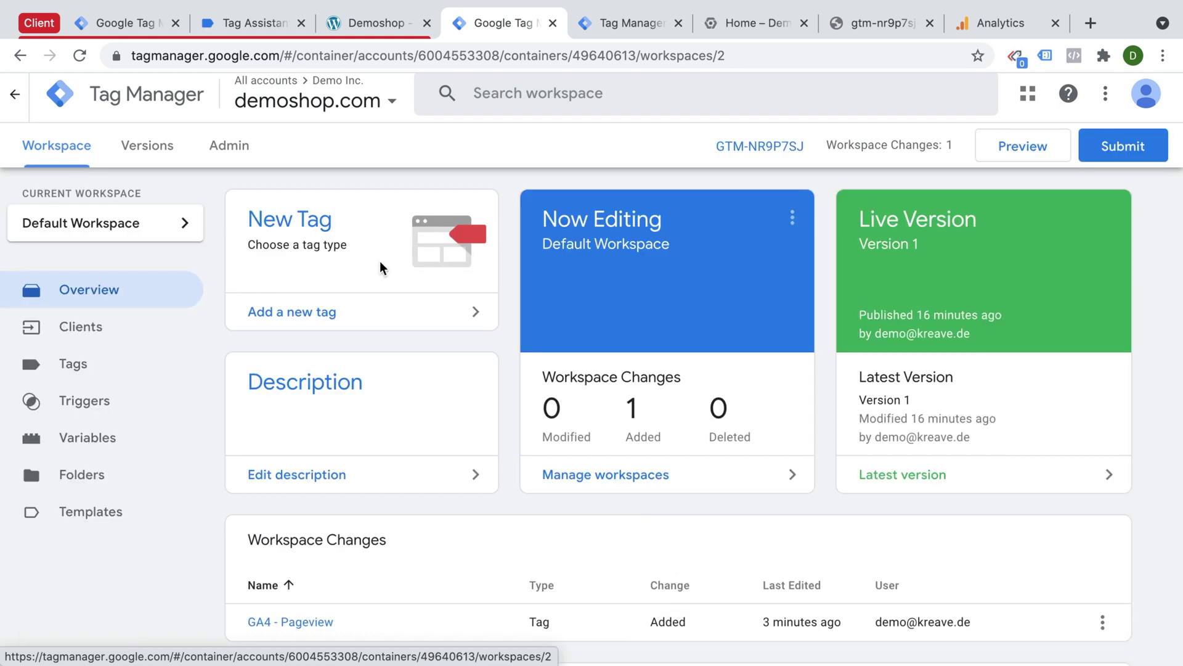
click(737, 25)
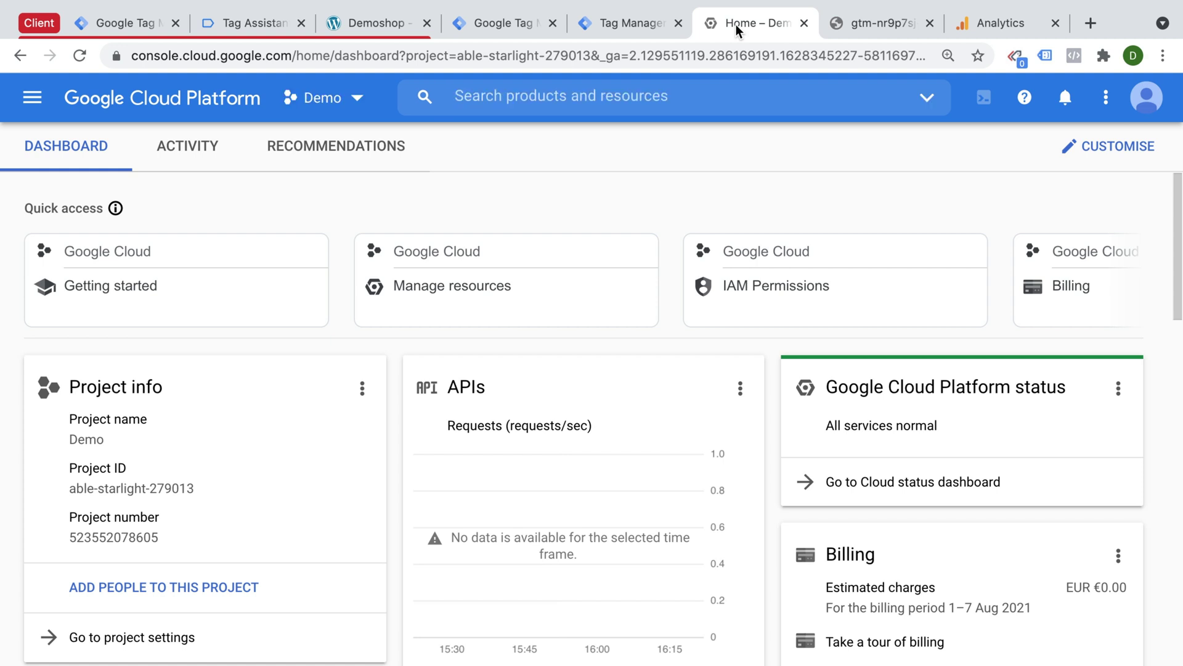
click(519, 27)
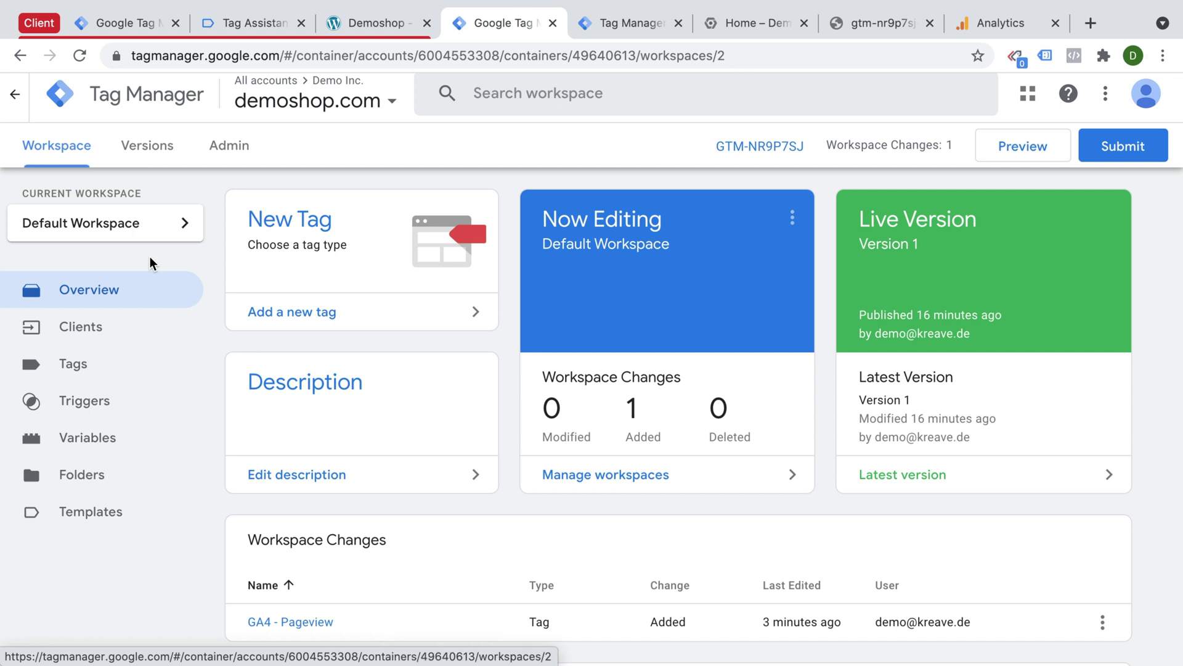
- Publish the workspace as 'GA4 Server-Side deployment', briefly checking the client-side container's tags
click(1136, 149)
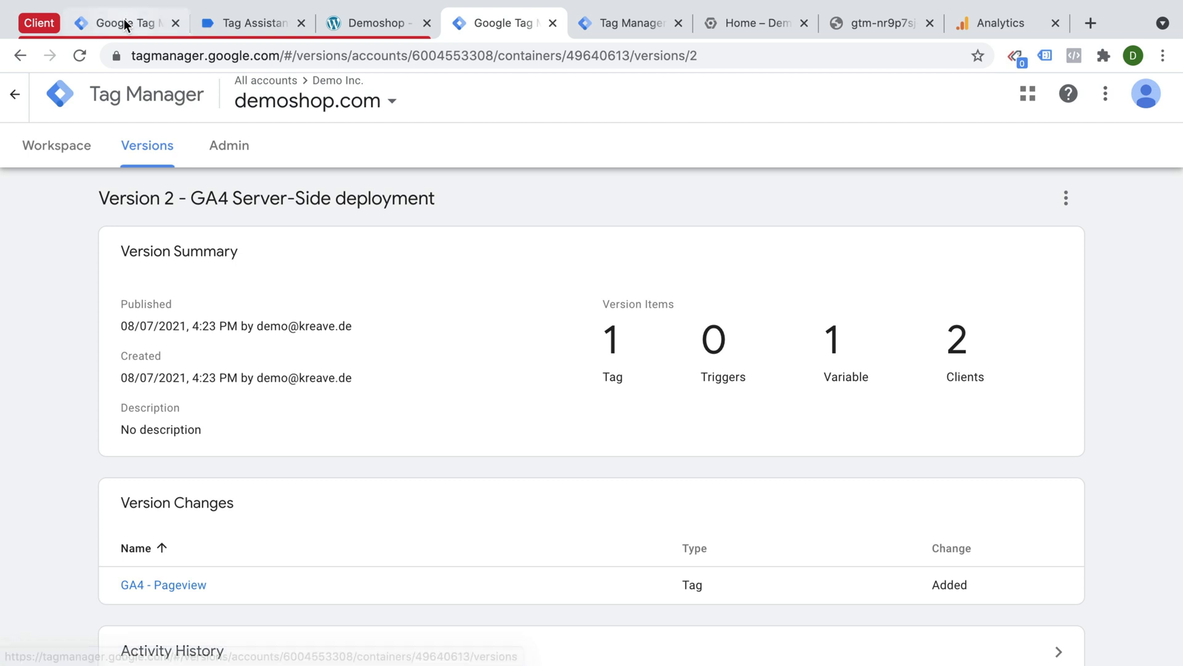
click(123, 22)
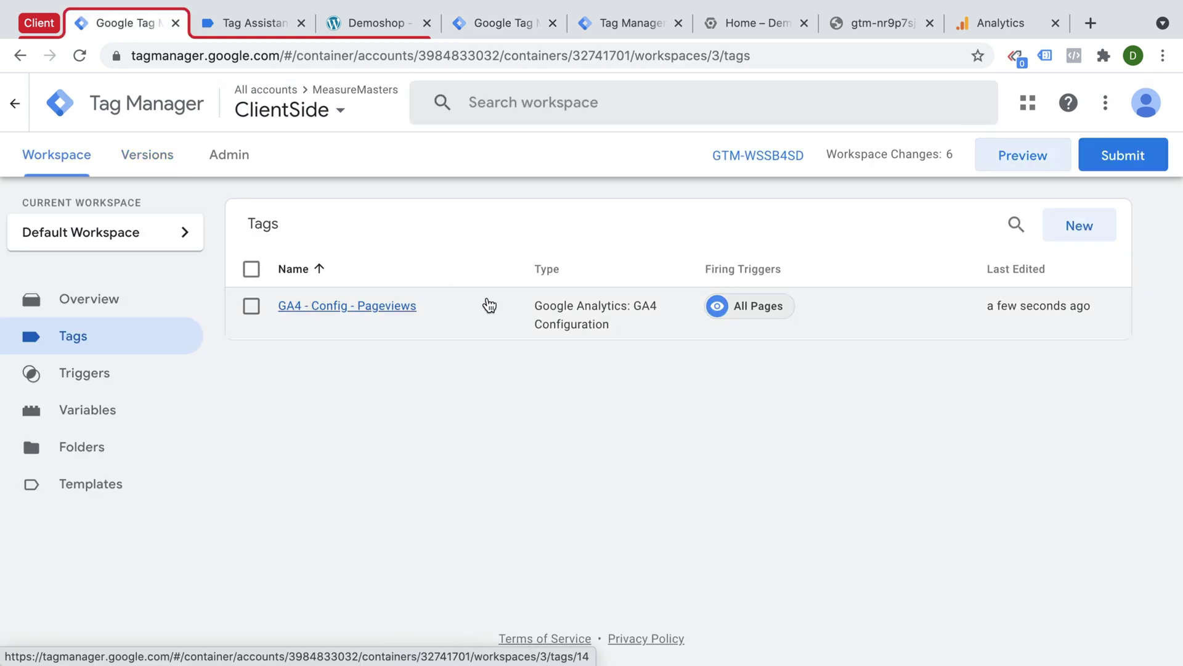
click(497, 25)
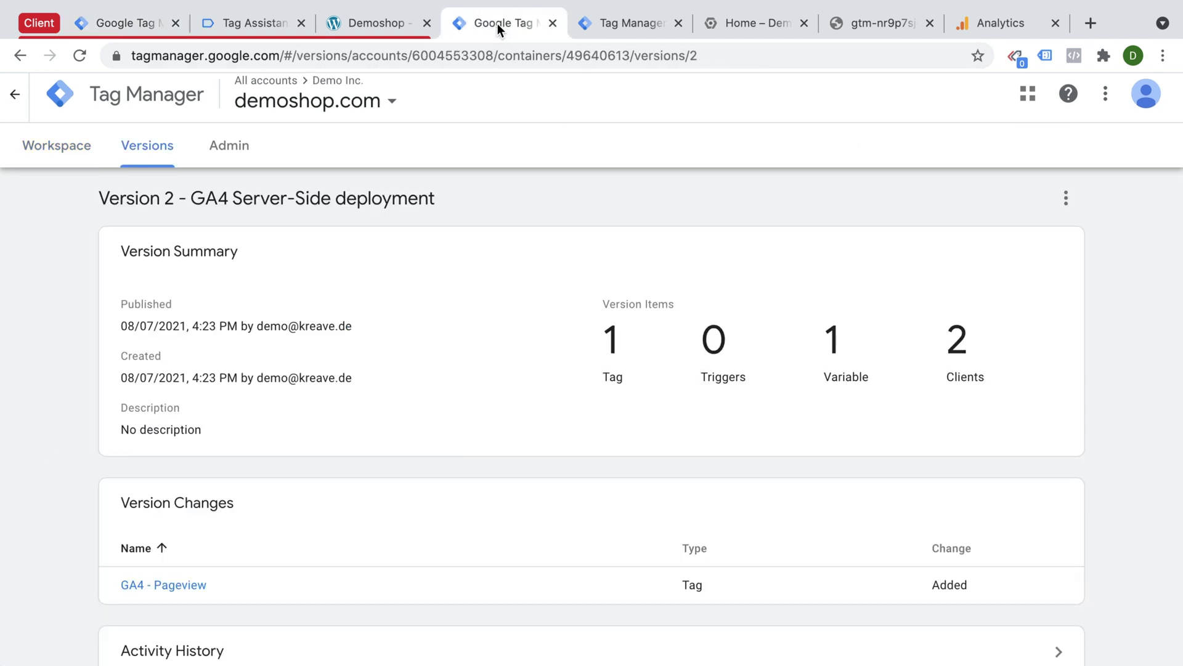